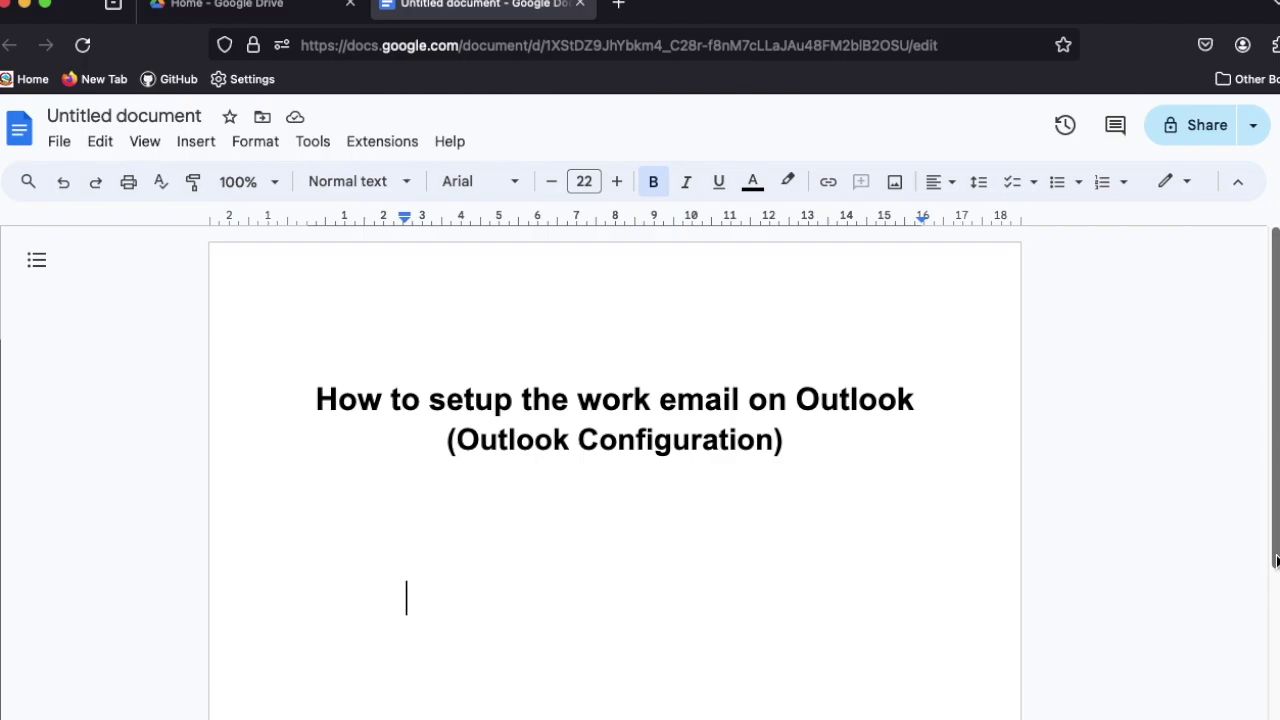
Add a numbered list under the title with 'Work Email' and 'OutLook', then select those words
{"action": "left_click", "coordinate": [1102, 181]}
{"action": "type", "text": "Work Email"}
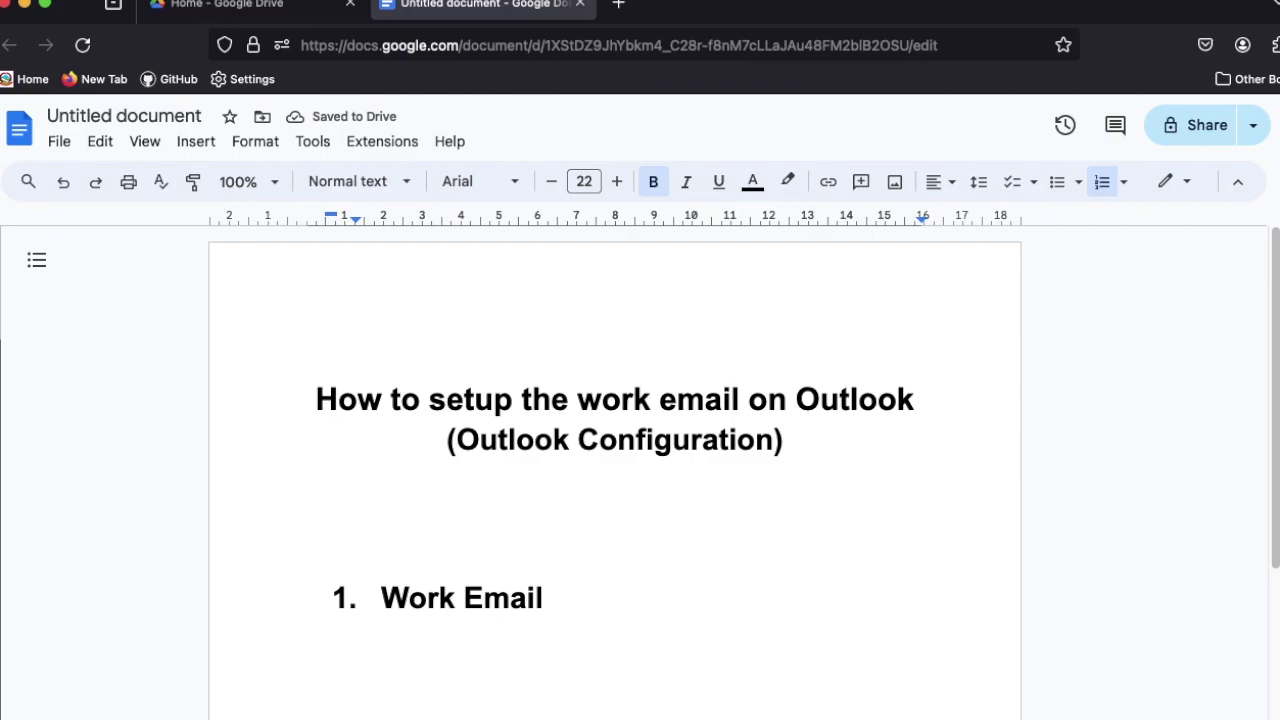
{"action": "key", "text": "Return"}
{"action": "type", "text": "OutLook"}
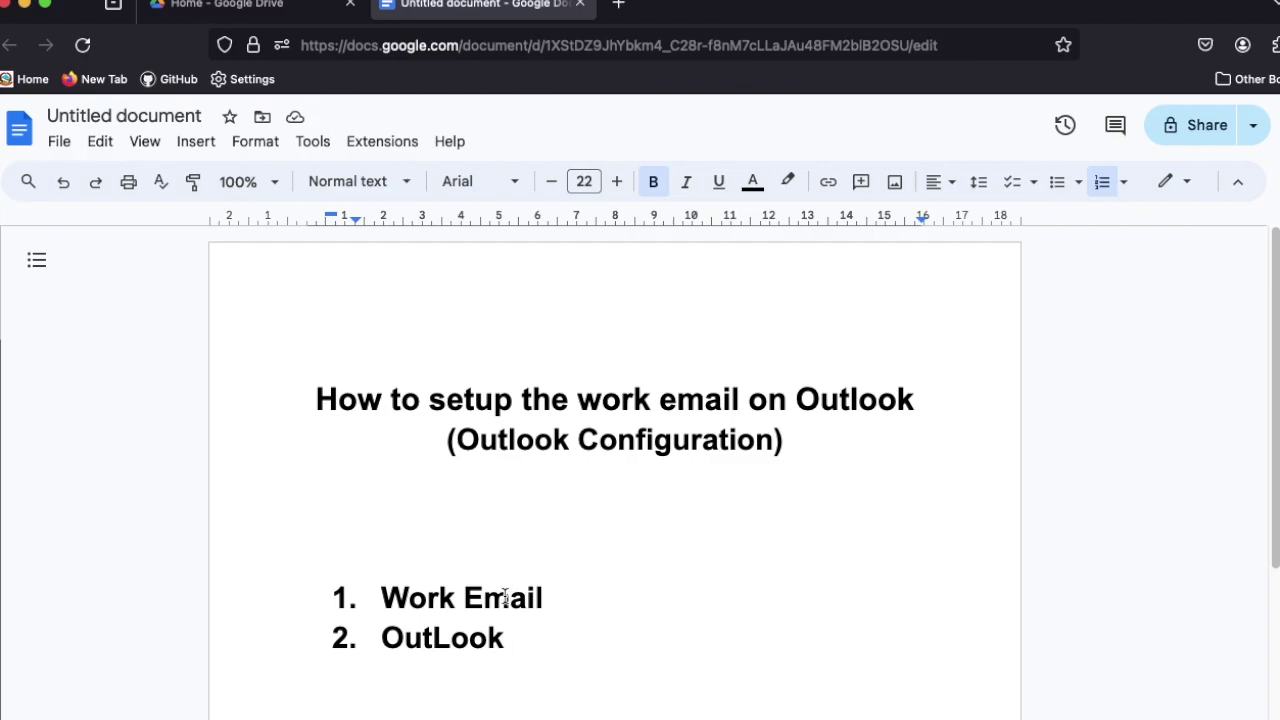
{"action": "double_click", "coordinate": [418, 640]}
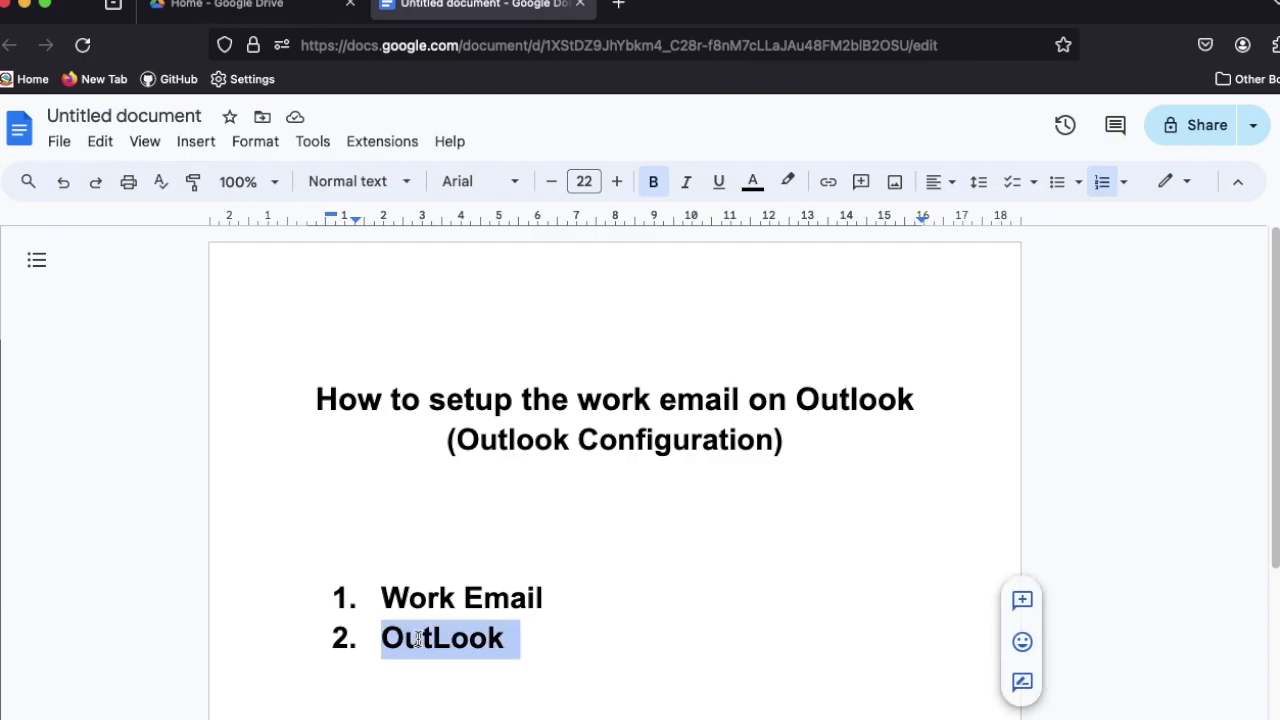
{"action": "double_click", "coordinate": [452, 600]}
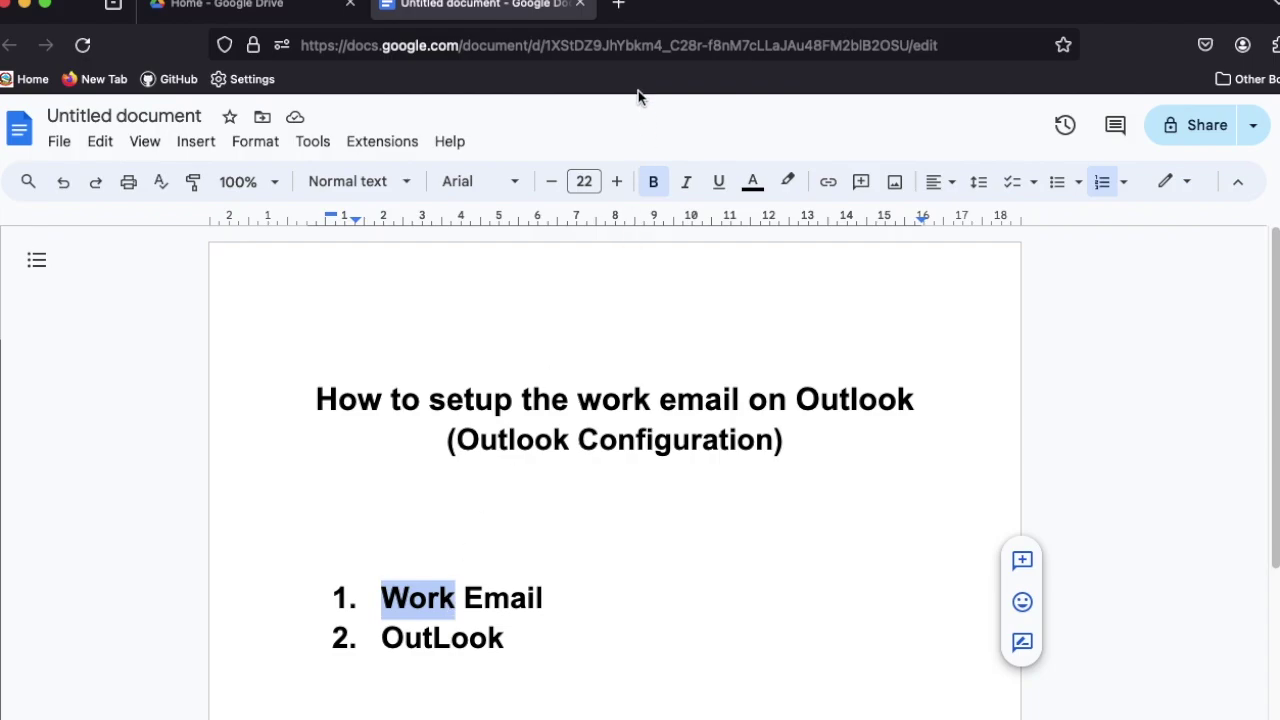
Load the webmail.webhouseuk login page in a new browser tab
{"action": "left_click", "coordinate": [617, 6]}
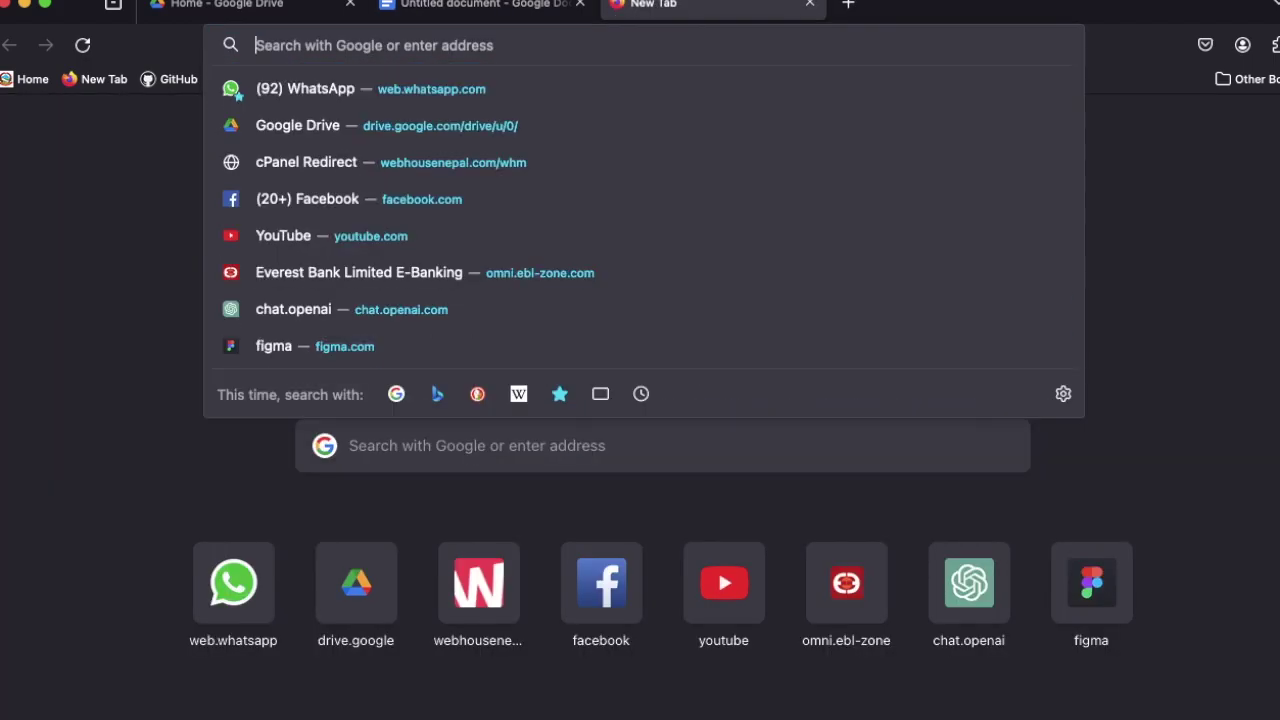
{"action": "type", "text": "webmail"}
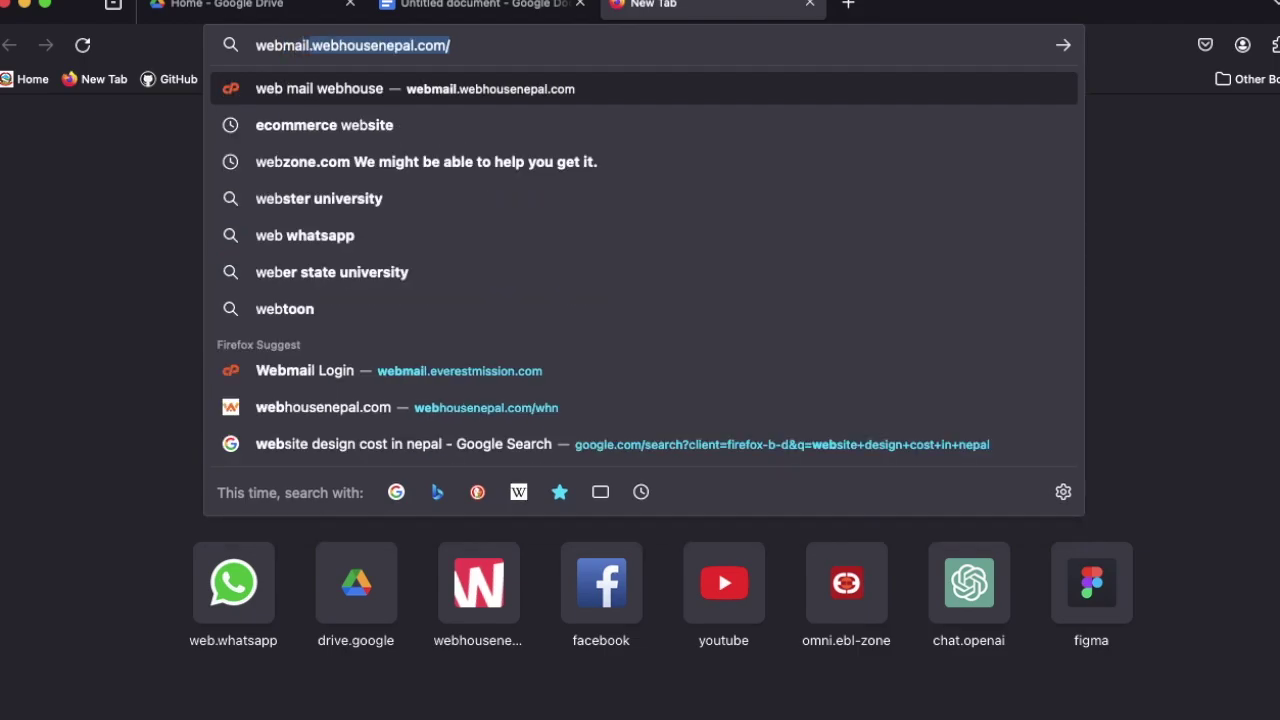
{"action": "type", "text": ".webho"}
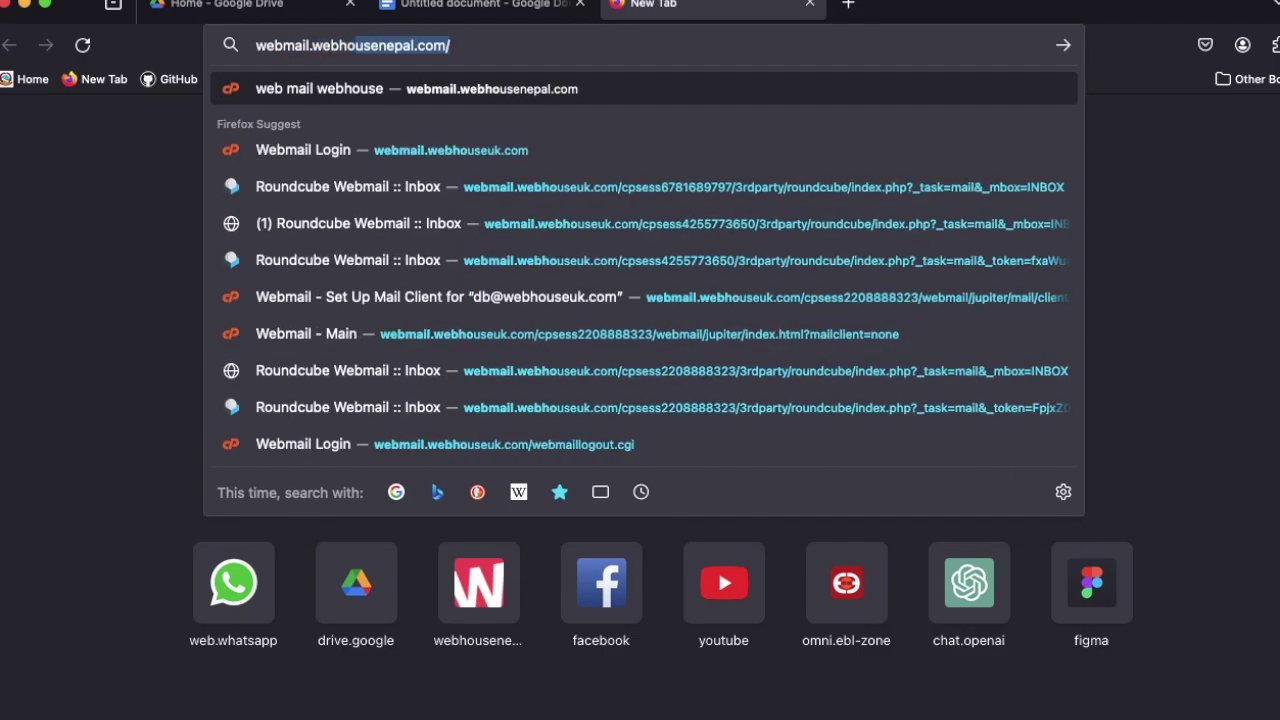
{"action": "type", "text": "useuk"}
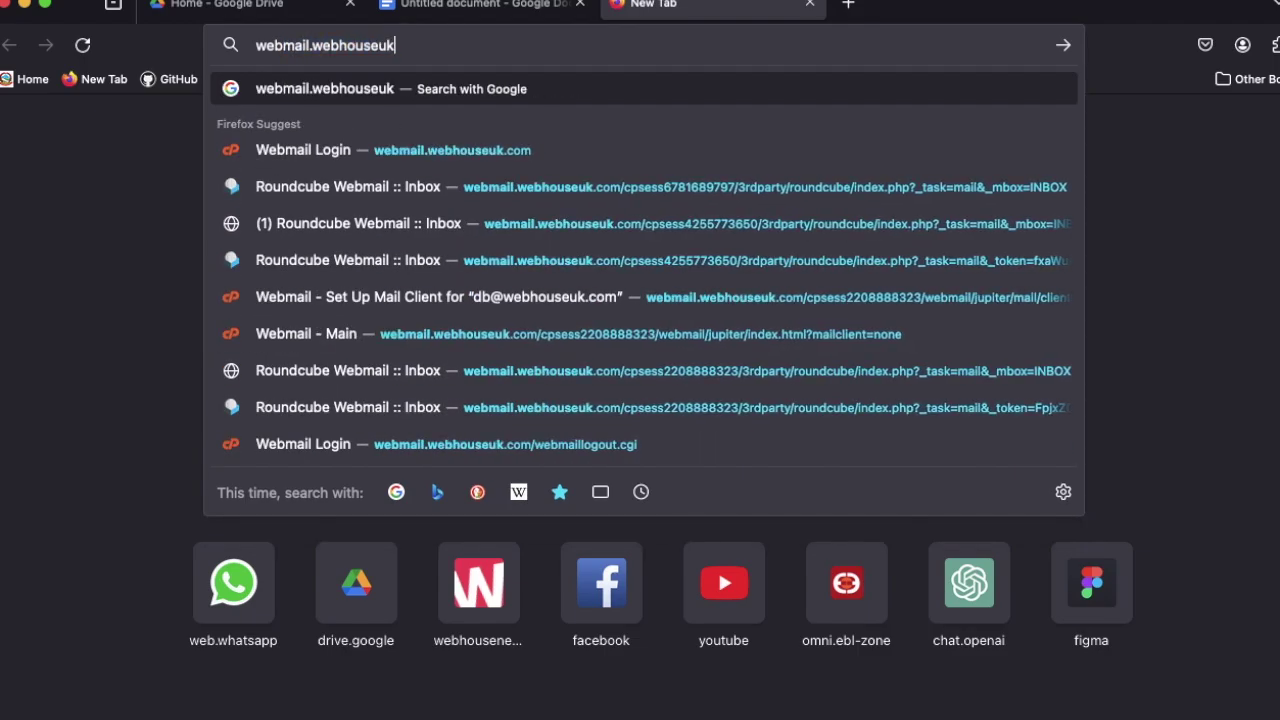
{"action": "key", "text": "Down"}
{"action": "key", "text": "Return"}
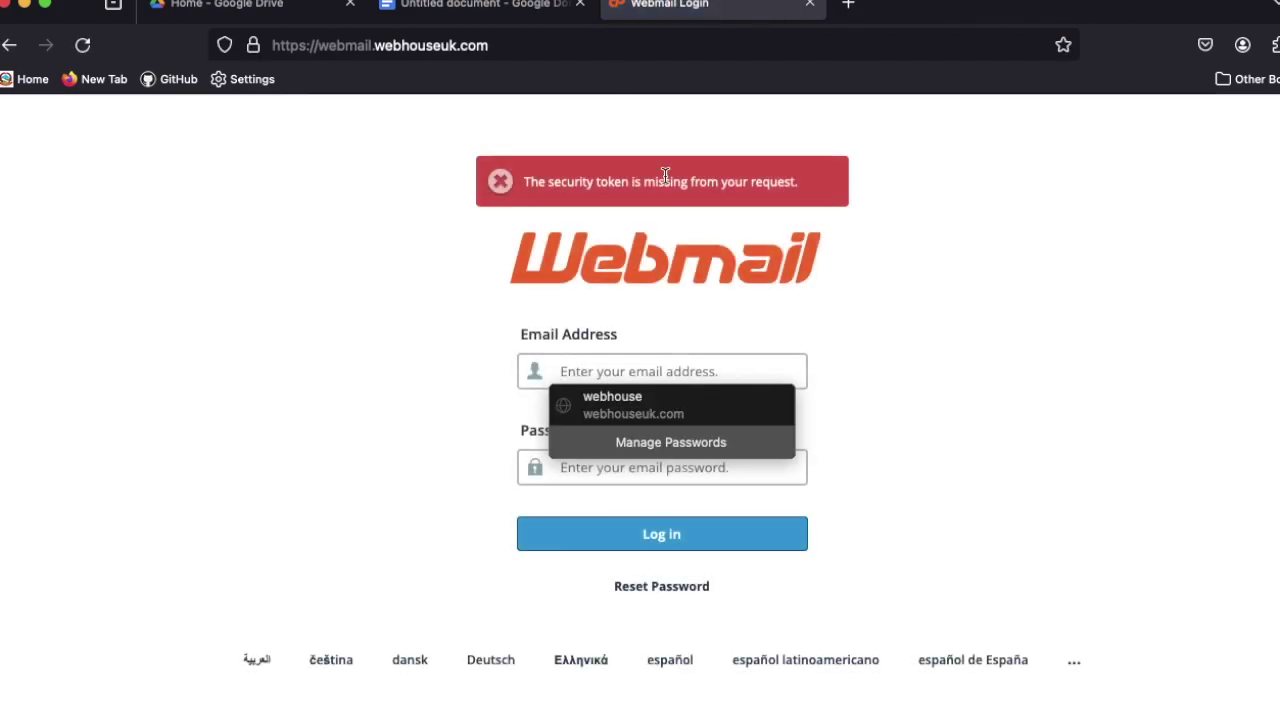
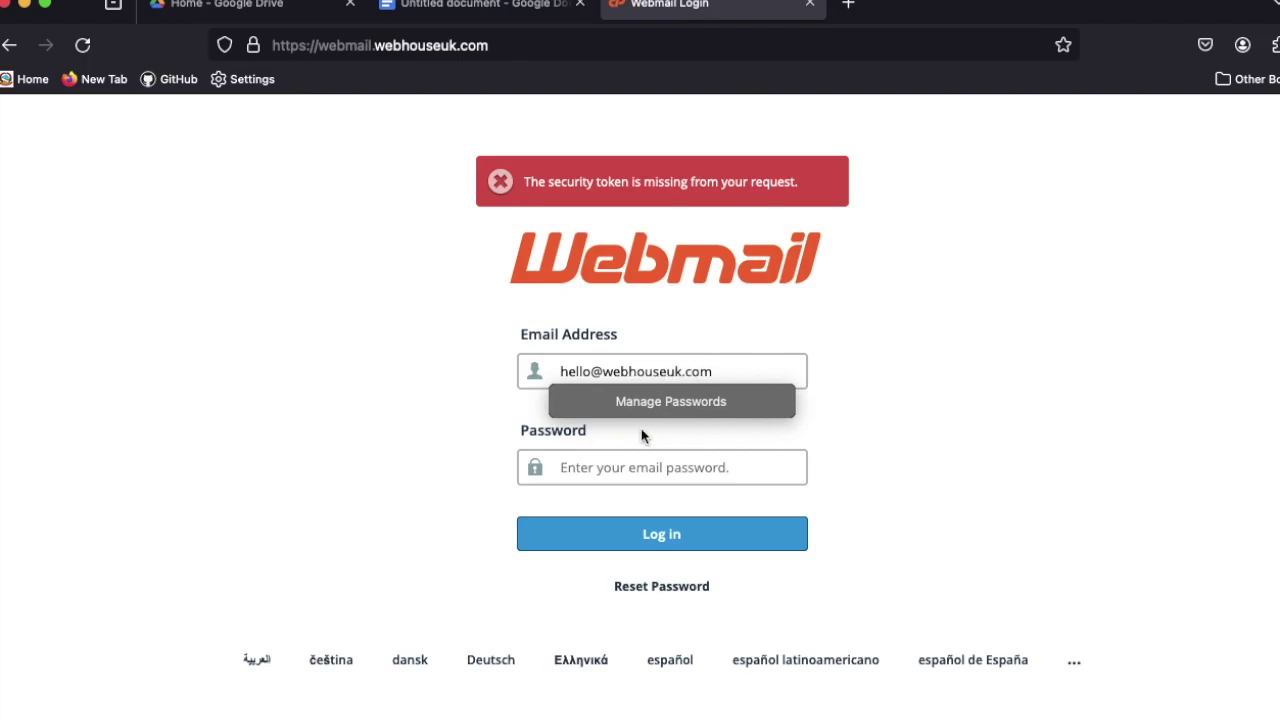
Log in to webmail with the work email address and the account password
{"action": "left_click", "coordinate": [652, 467]}
{"action": "type", "text": "****"}
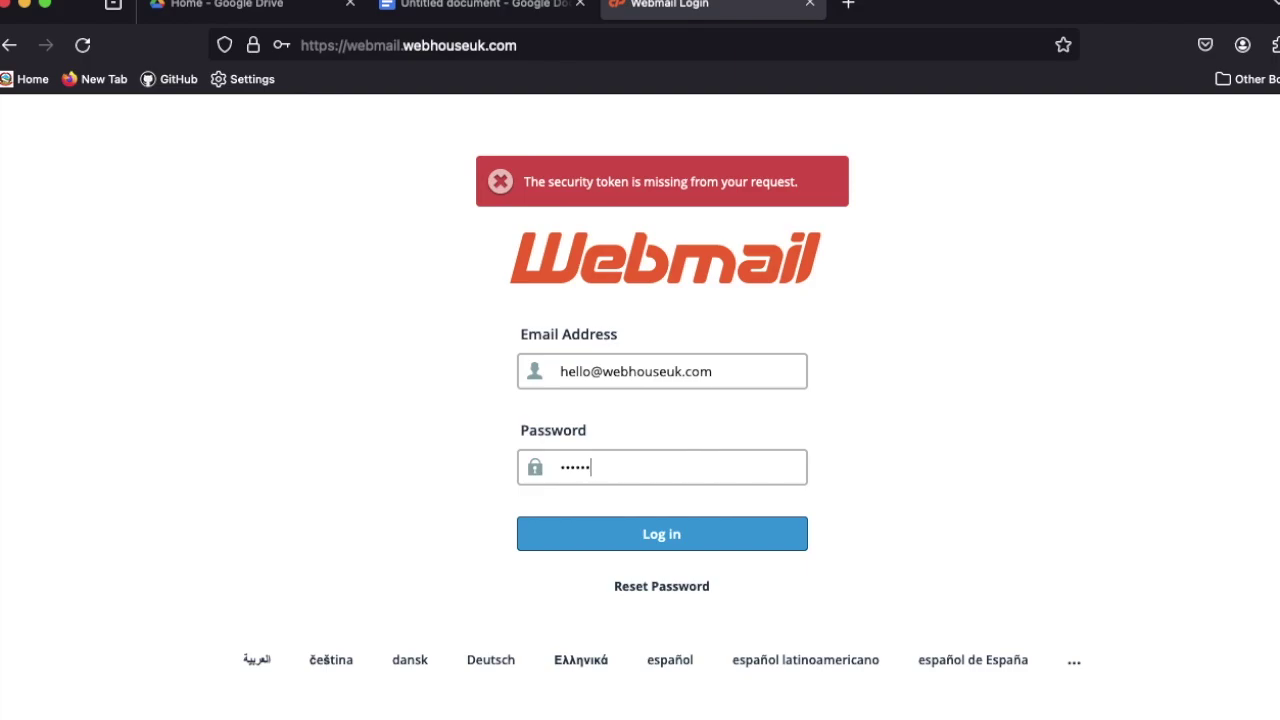
{"action": "type", "text": "*"}
{"action": "left_click", "coordinate": [638, 542]}
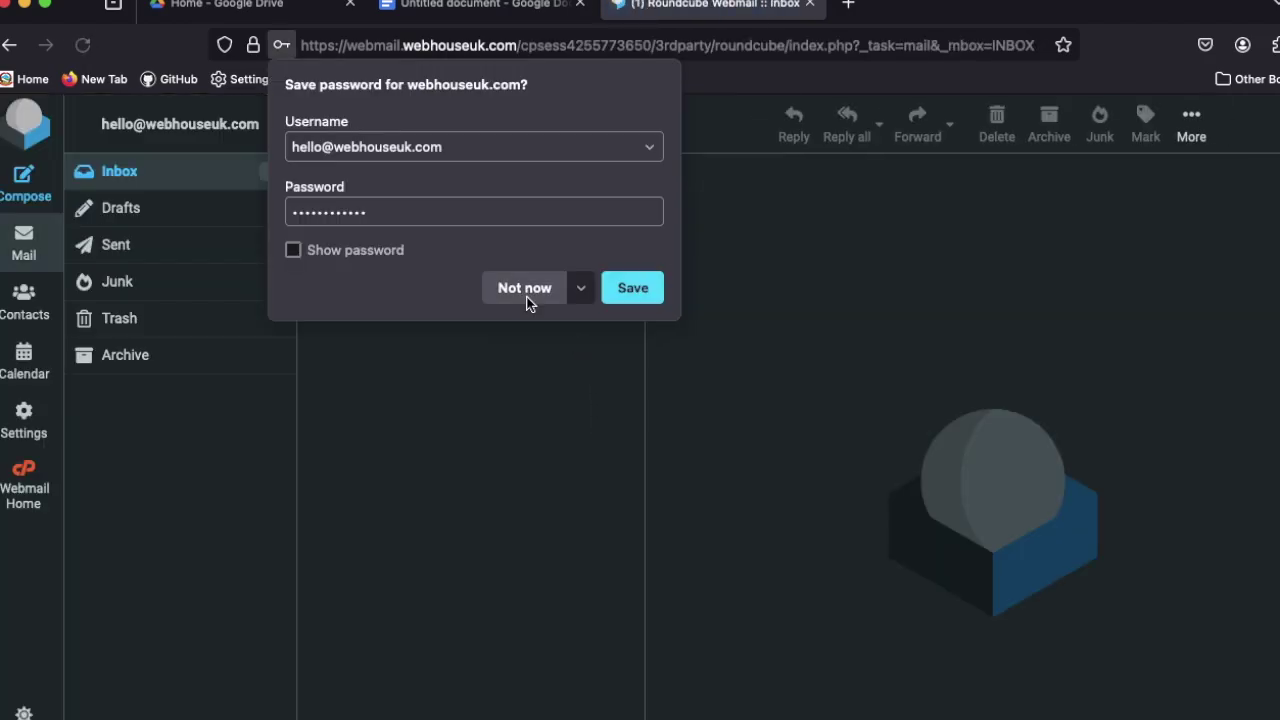
Decline saving the webmail password in the browser and switch over to the Outlook window
{"action": "left_click", "coordinate": [526, 292]}
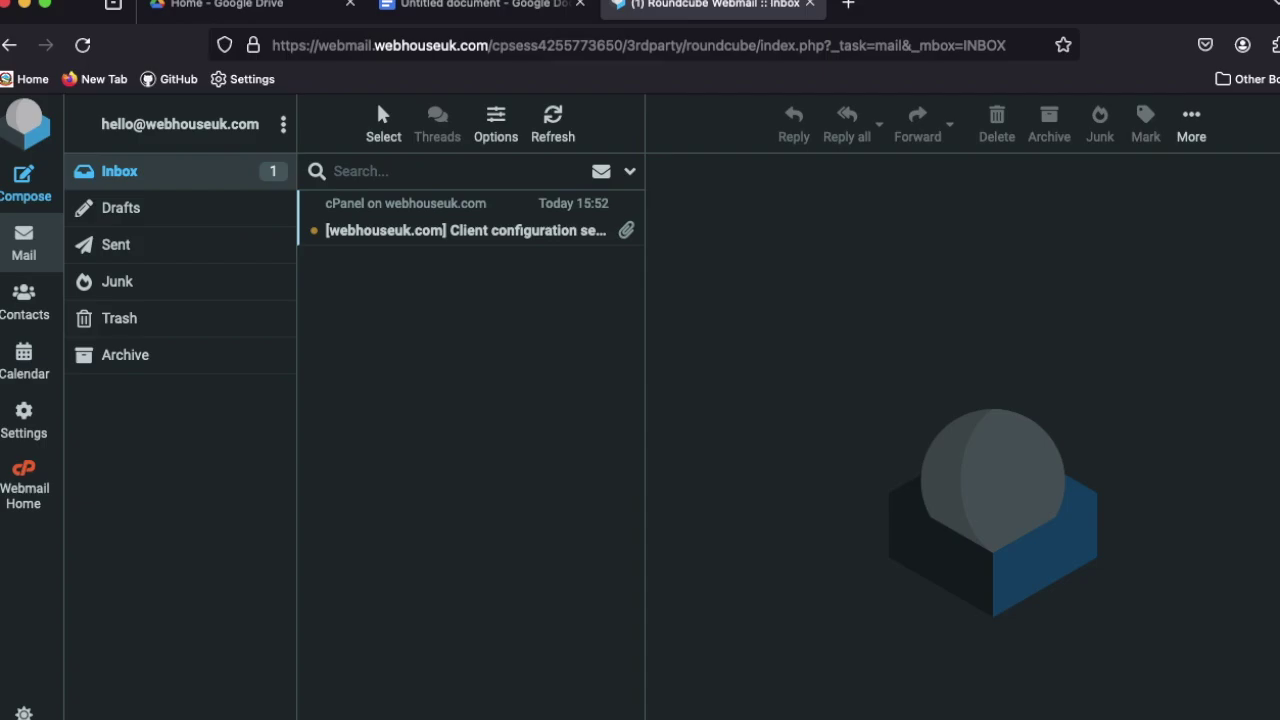
{"action": "key", "text": "super+Tab"}
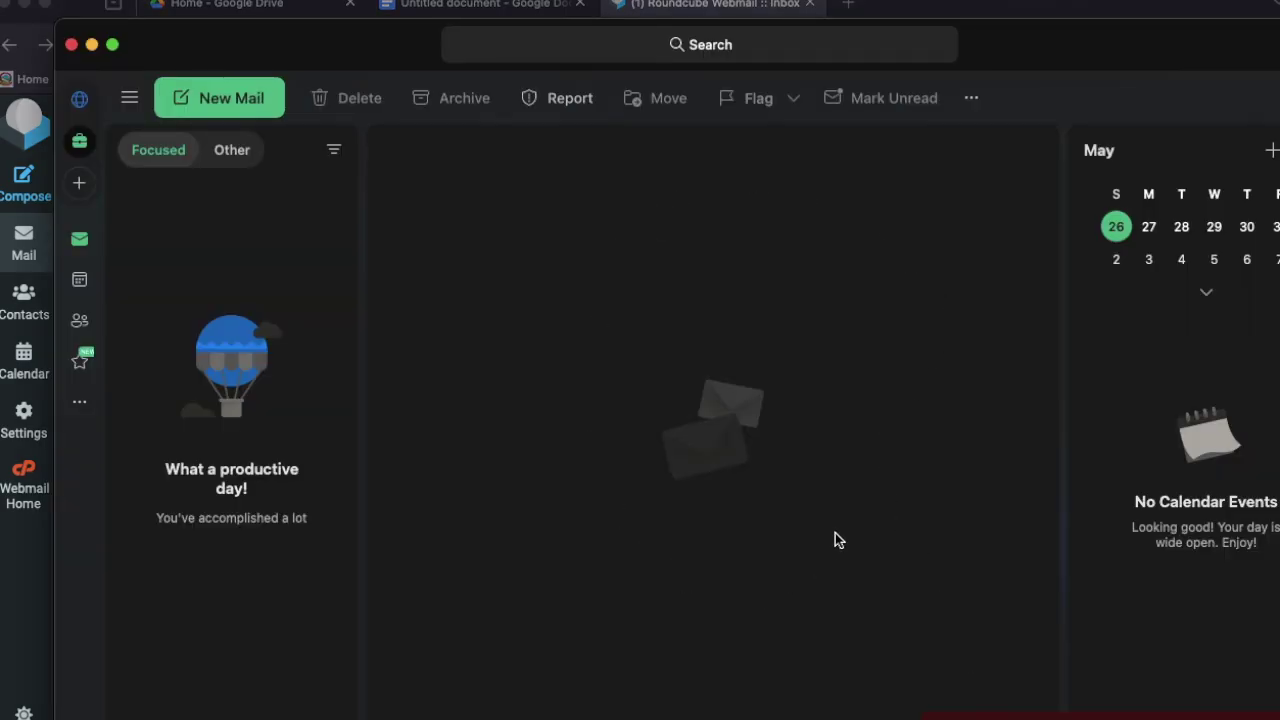
{"action": "left_click", "coordinate": [93, 47]}
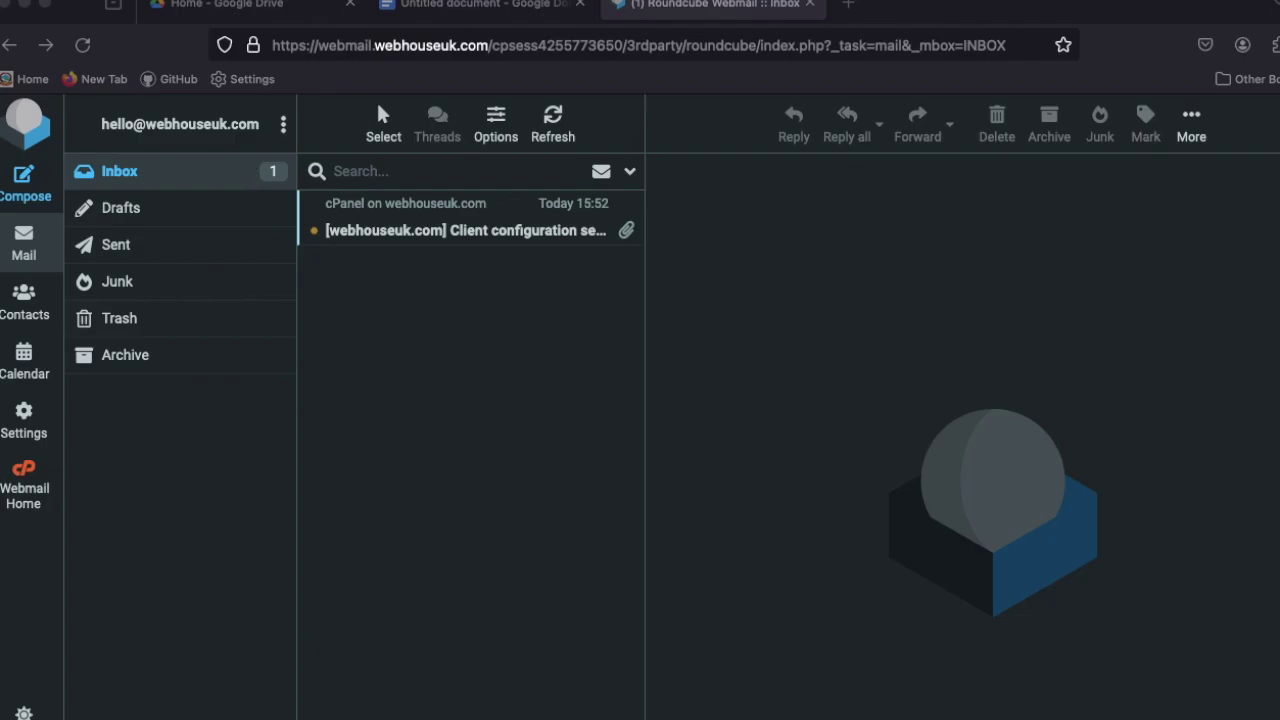
Bring Outlook back to the front and choose to add a new email account
{"action": "key", "text": "super+Tab"}
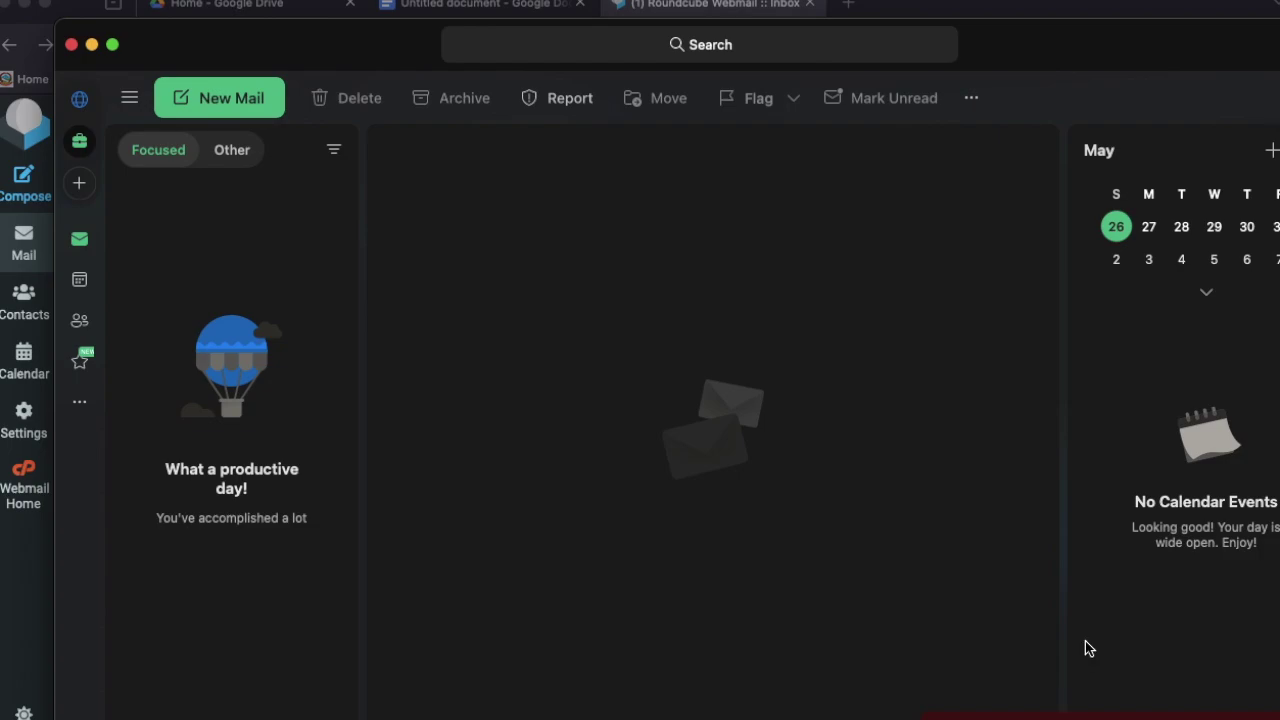
{"action": "left_click", "coordinate": [80, 185]}
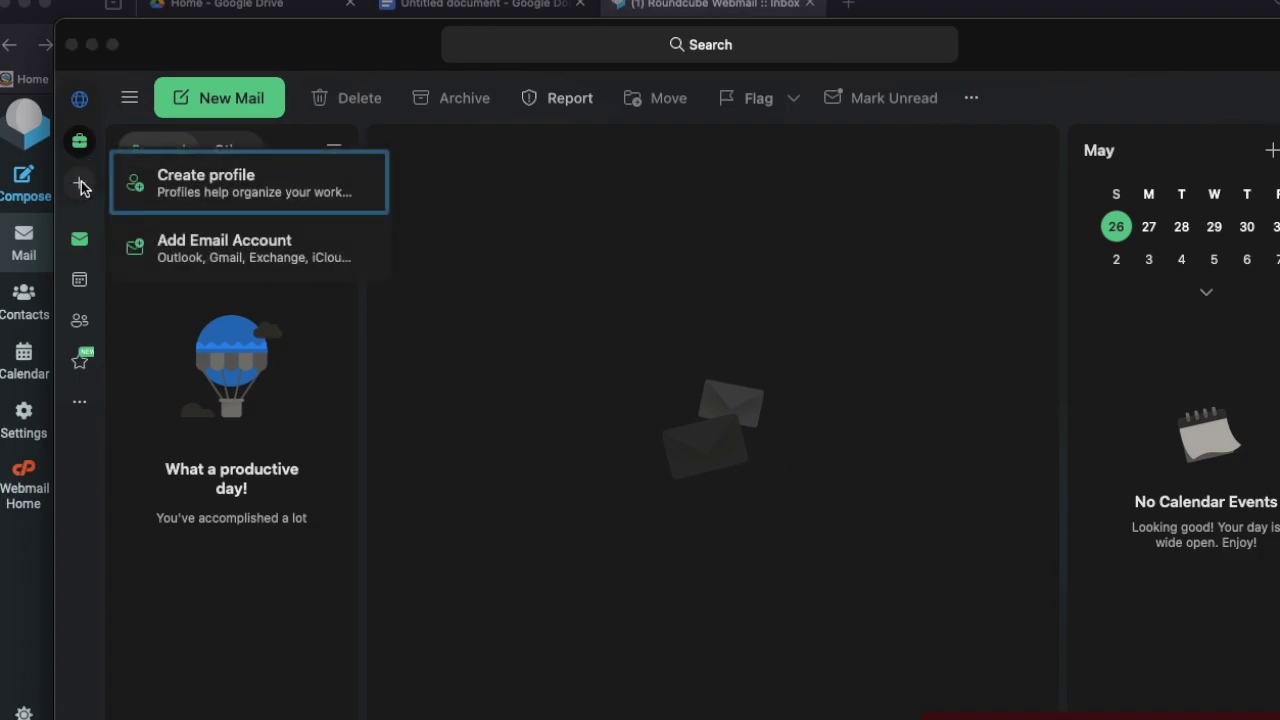
{"action": "left_click", "coordinate": [212, 248]}
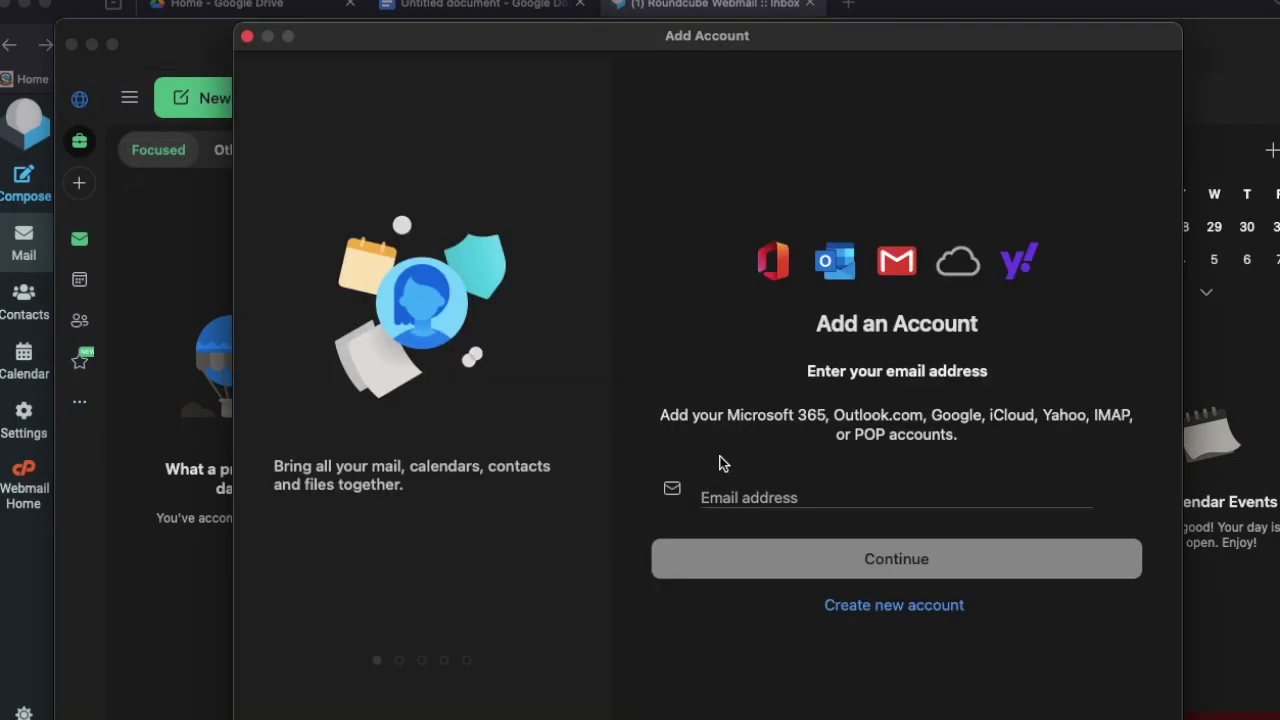
Enter the work email address in the Add Account dialog and continue
{"action": "left_click", "coordinate": [768, 500]}
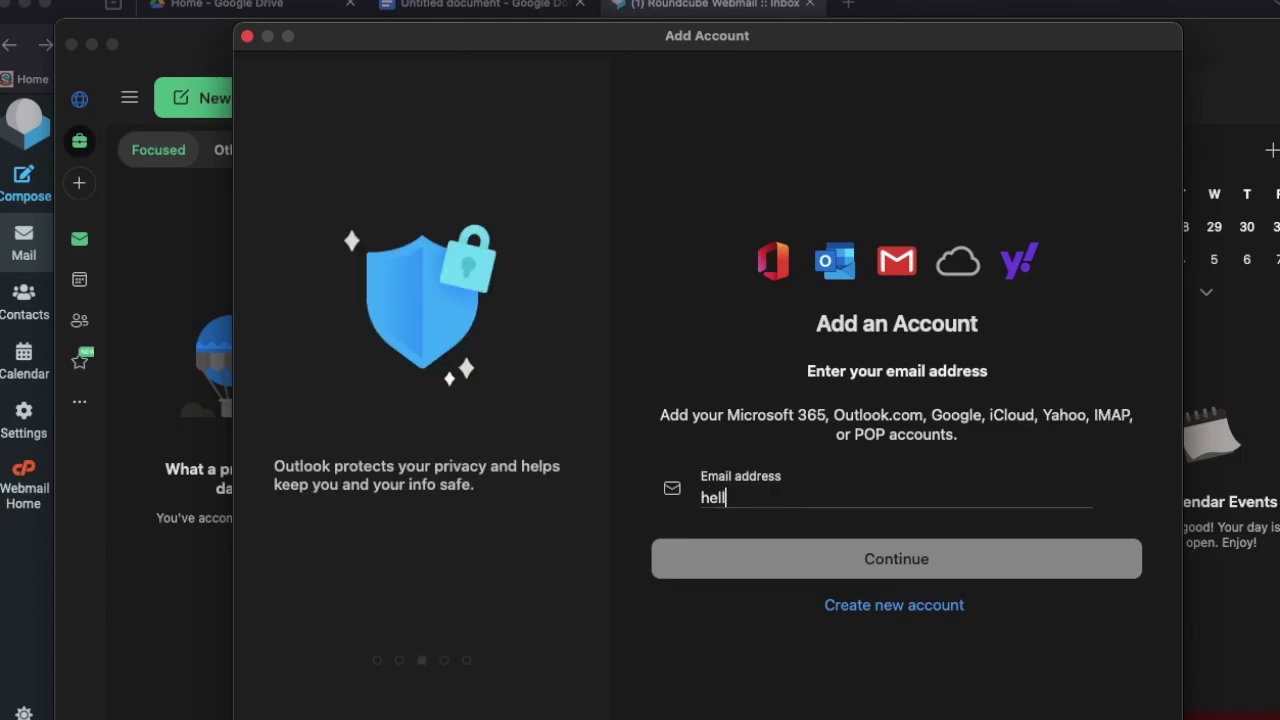
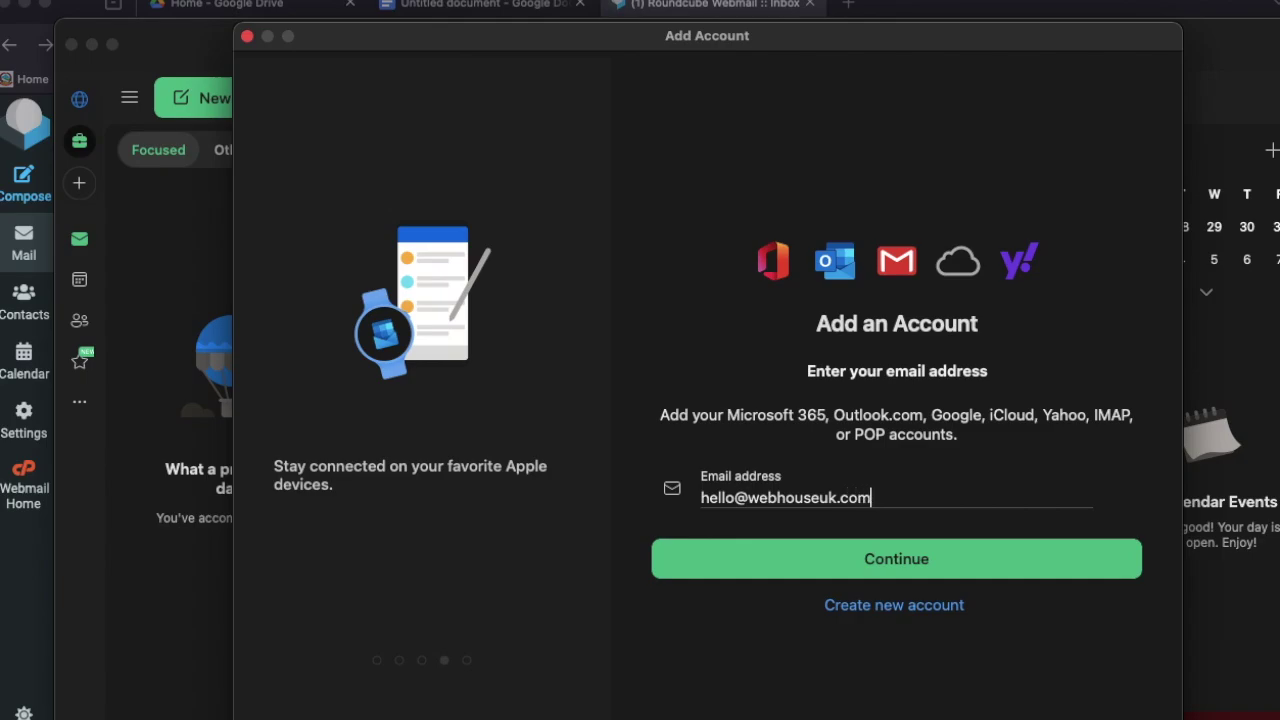
{"action": "left_click", "coordinate": [849, 567]}
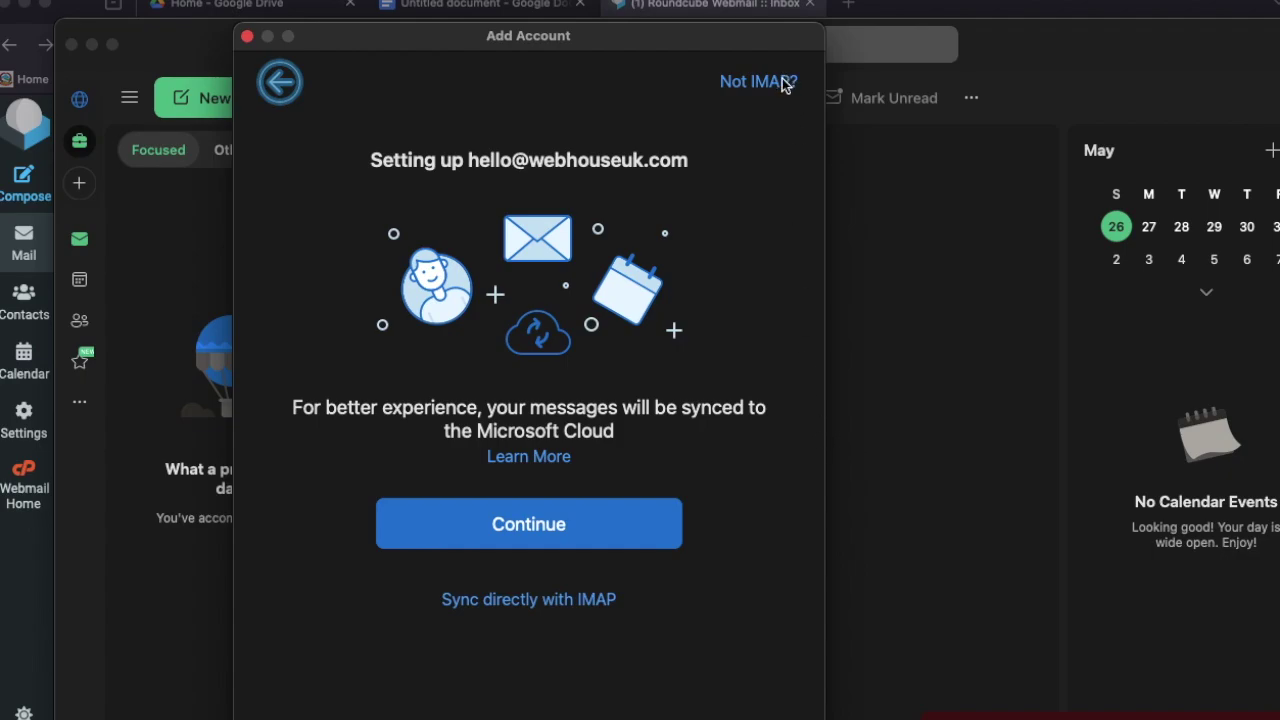
Choose direct IMAP sync and enter the mailbox password
{"action": "left_click", "coordinate": [514, 600]}
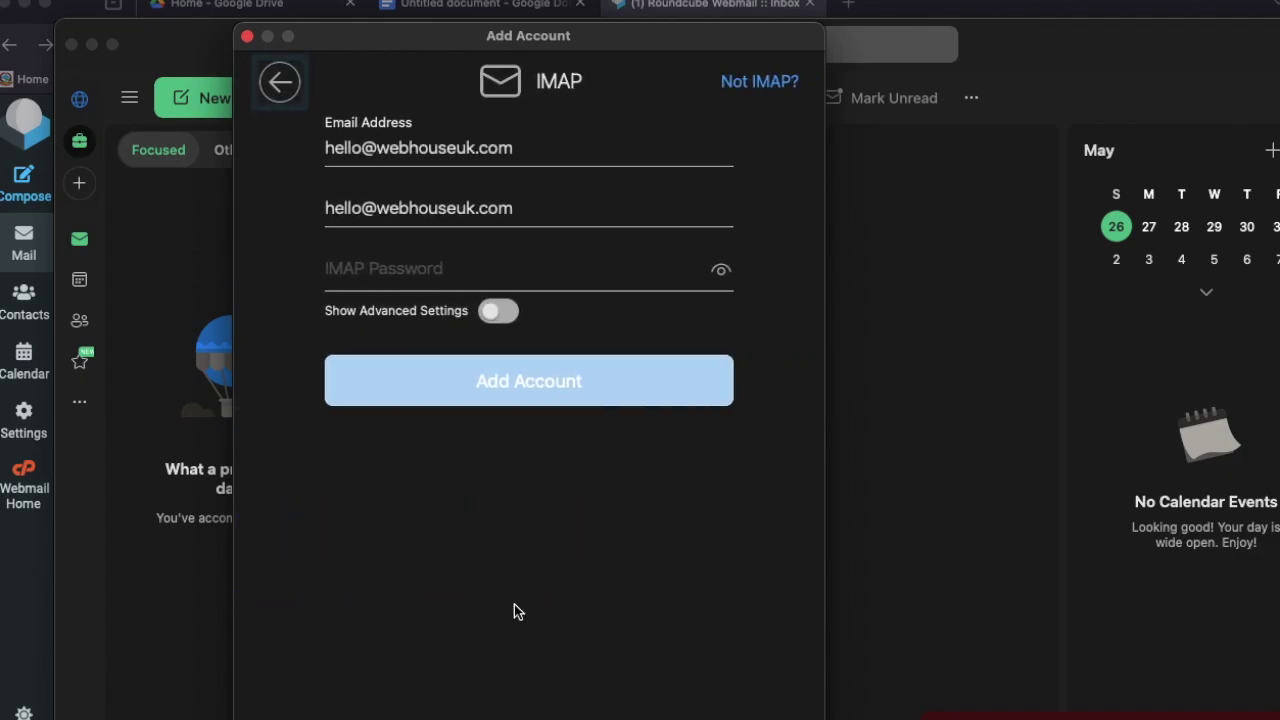
{"action": "left_click", "coordinate": [437, 270]}
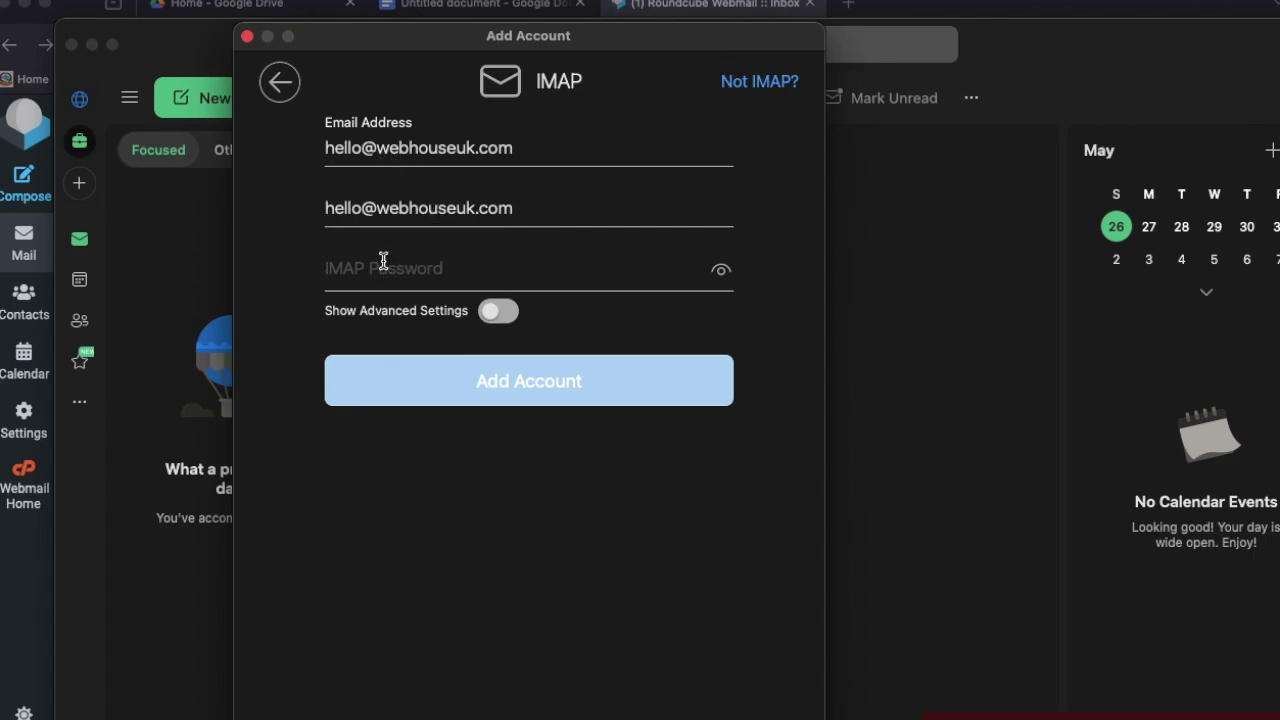
{"action": "type", "text": "••••••••••"}
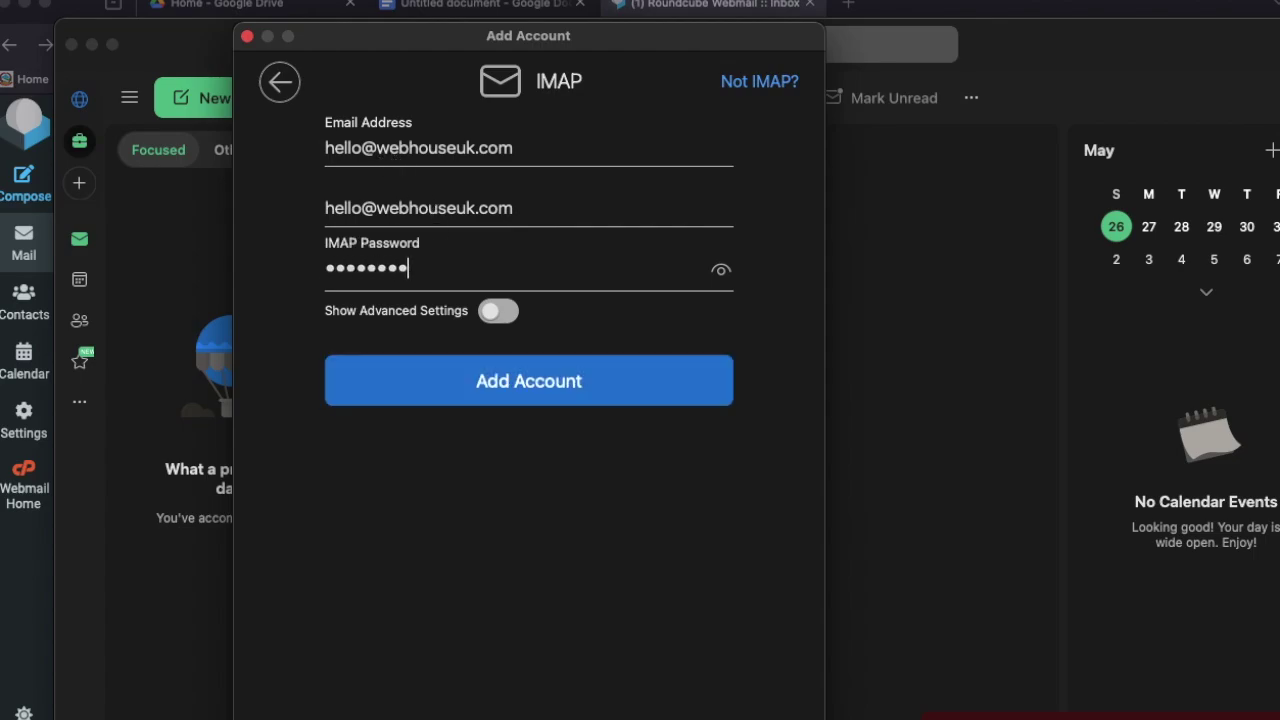
{"action": "type", "text": "••"}
Show the advanced IMAP/SMTP server settings, then switch to the Roundcube inbox in the browser
{"action": "left_click", "coordinate": [500, 312]}
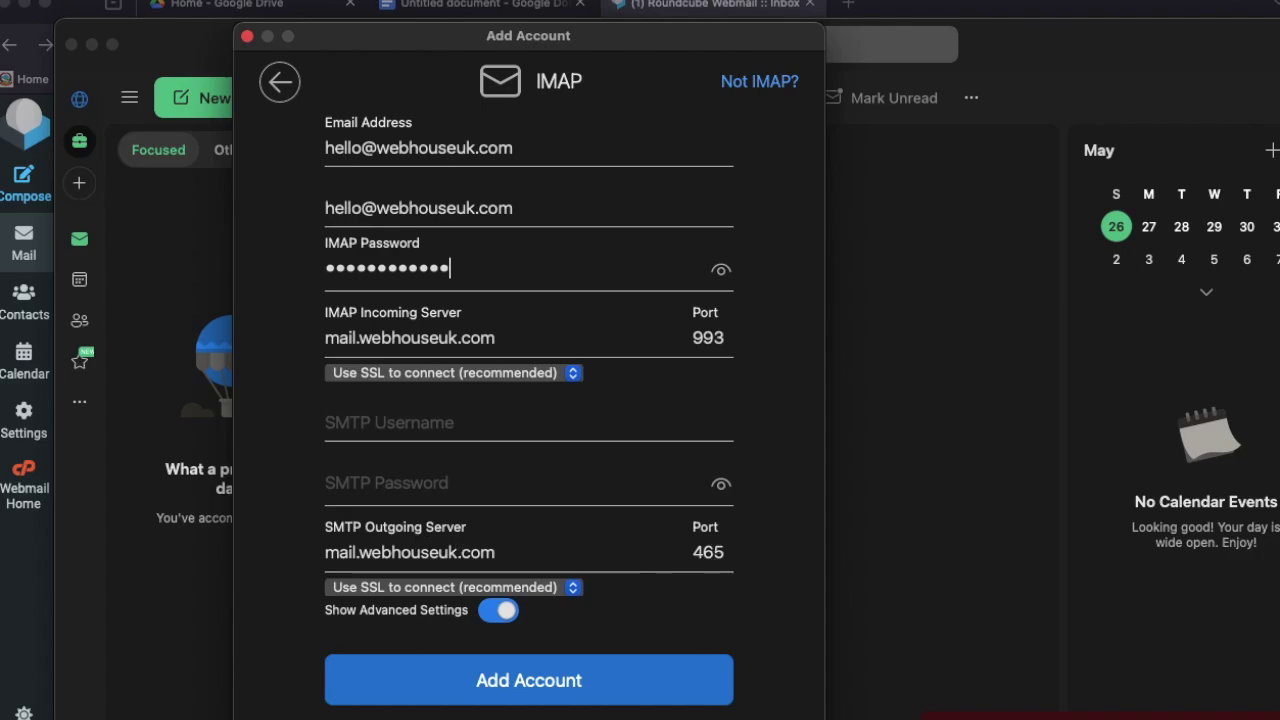
{"action": "left_click", "coordinate": [710, 6]}
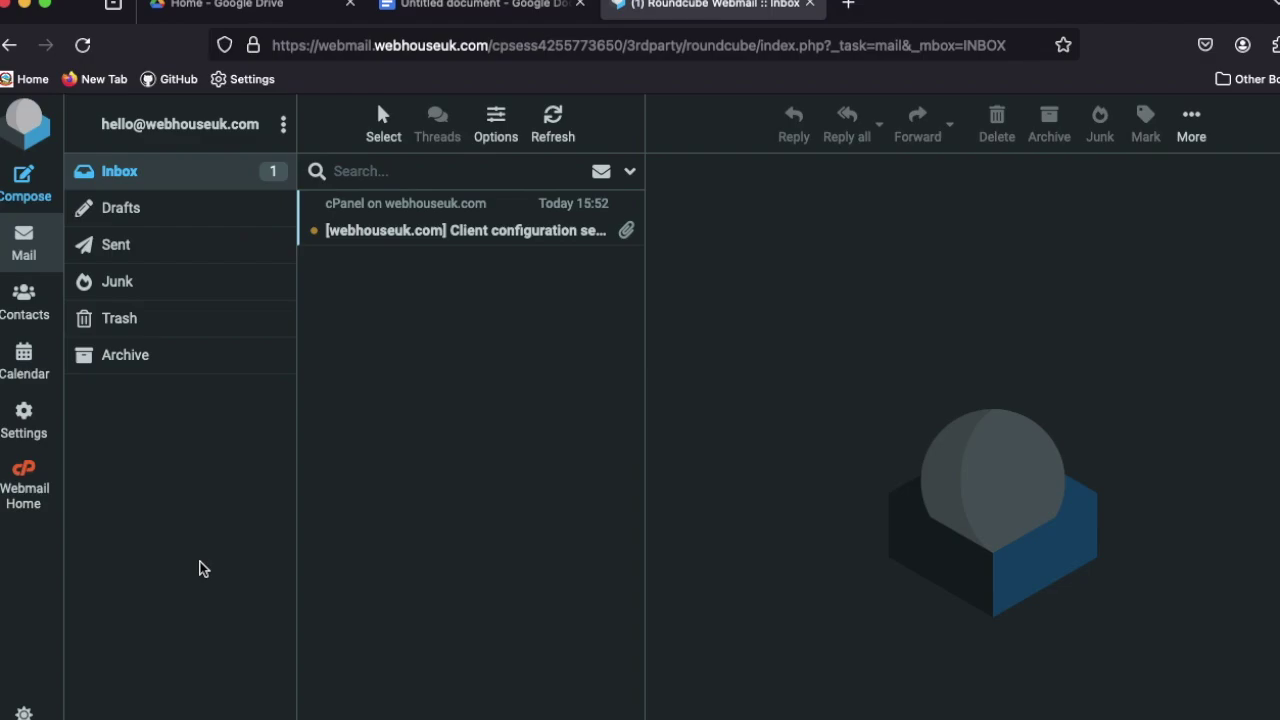
Look up the manual mail client settings (mail.webhouseuk.com, IMAP 993, SMTP 465) and return to Outlook
{"action": "left_click", "coordinate": [30, 495]}
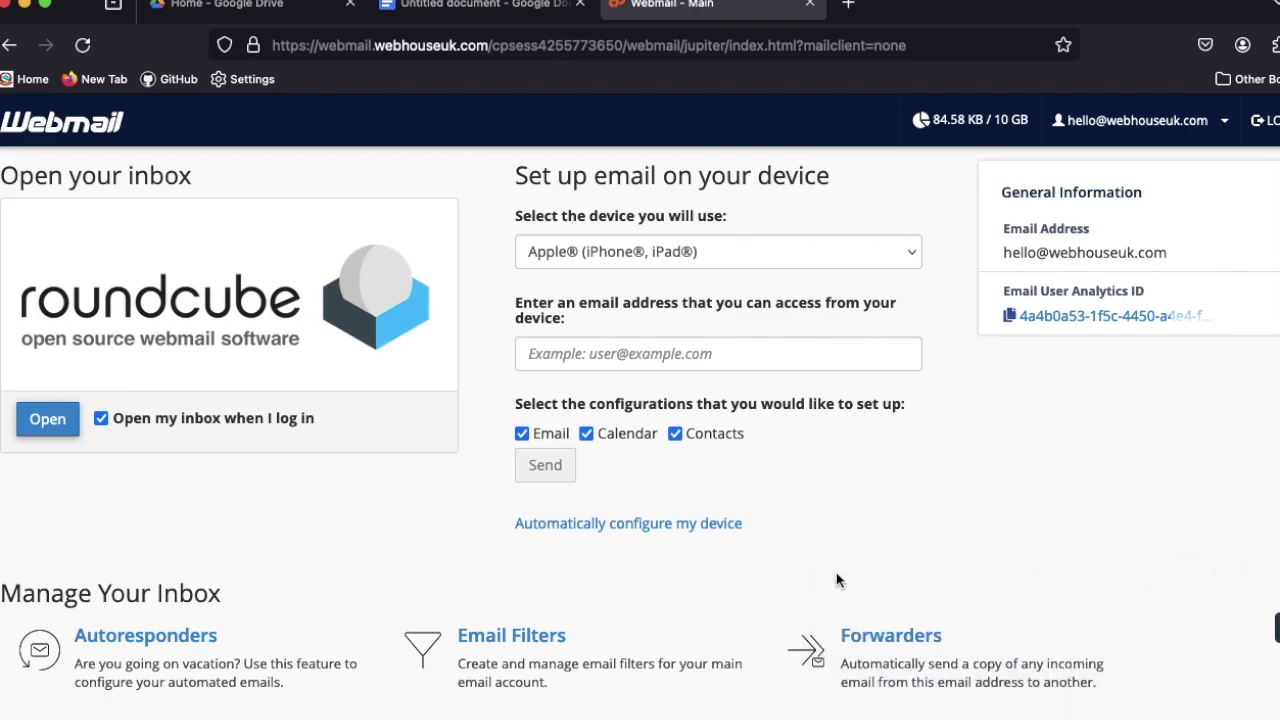
{"action": "left_click", "coordinate": [10, 50]}
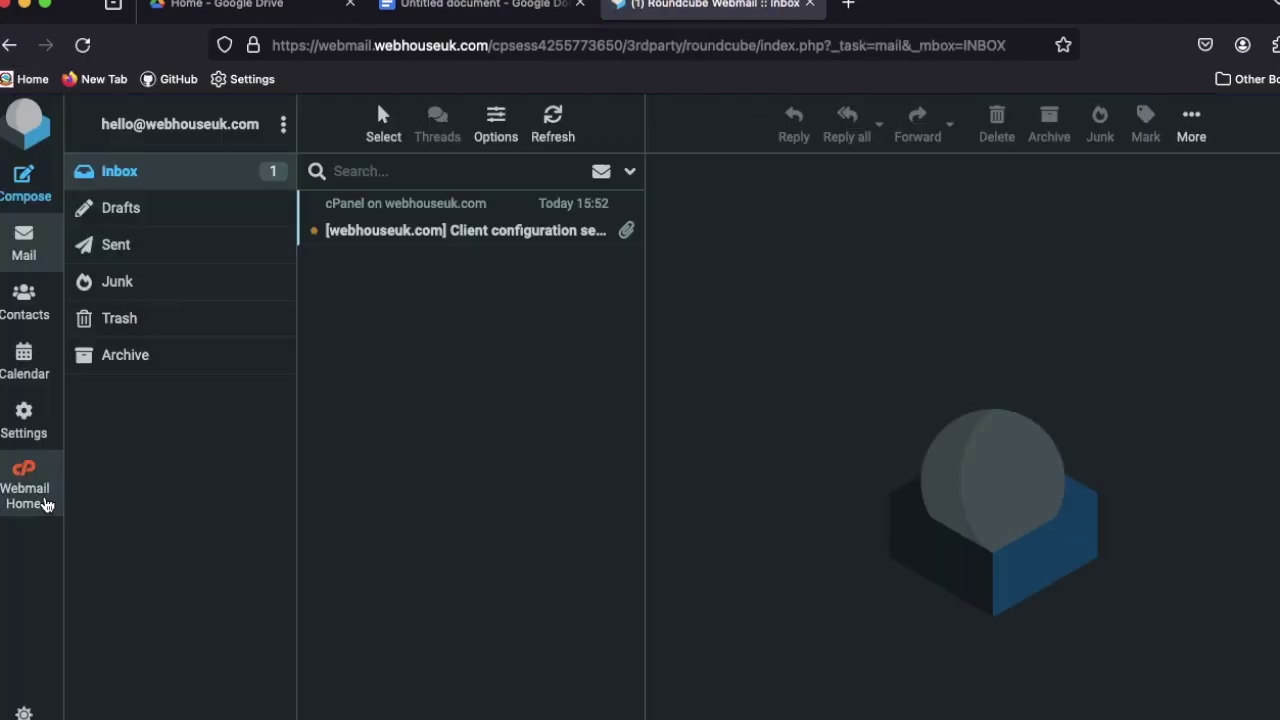
{"action": "left_click", "coordinate": [32, 496]}
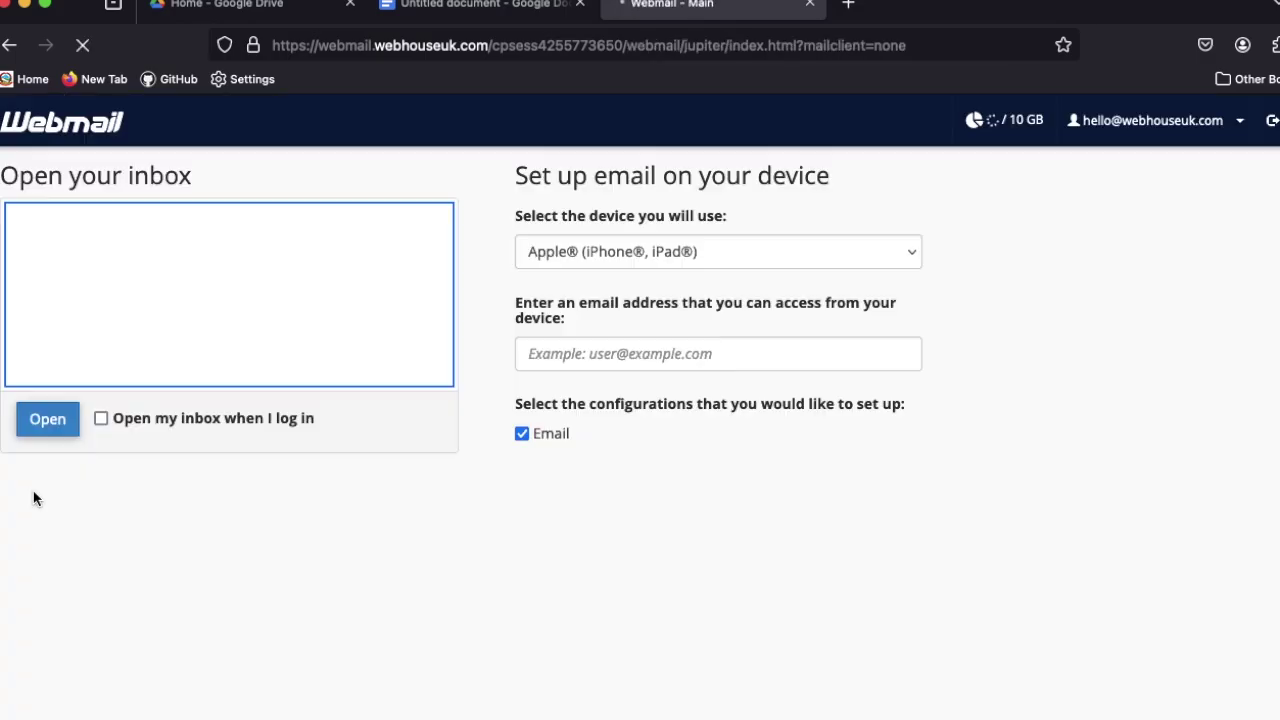
{"action": "scroll", "coordinate": [103, 545], "scroll_direction": "down", "scroll_amount": 6}
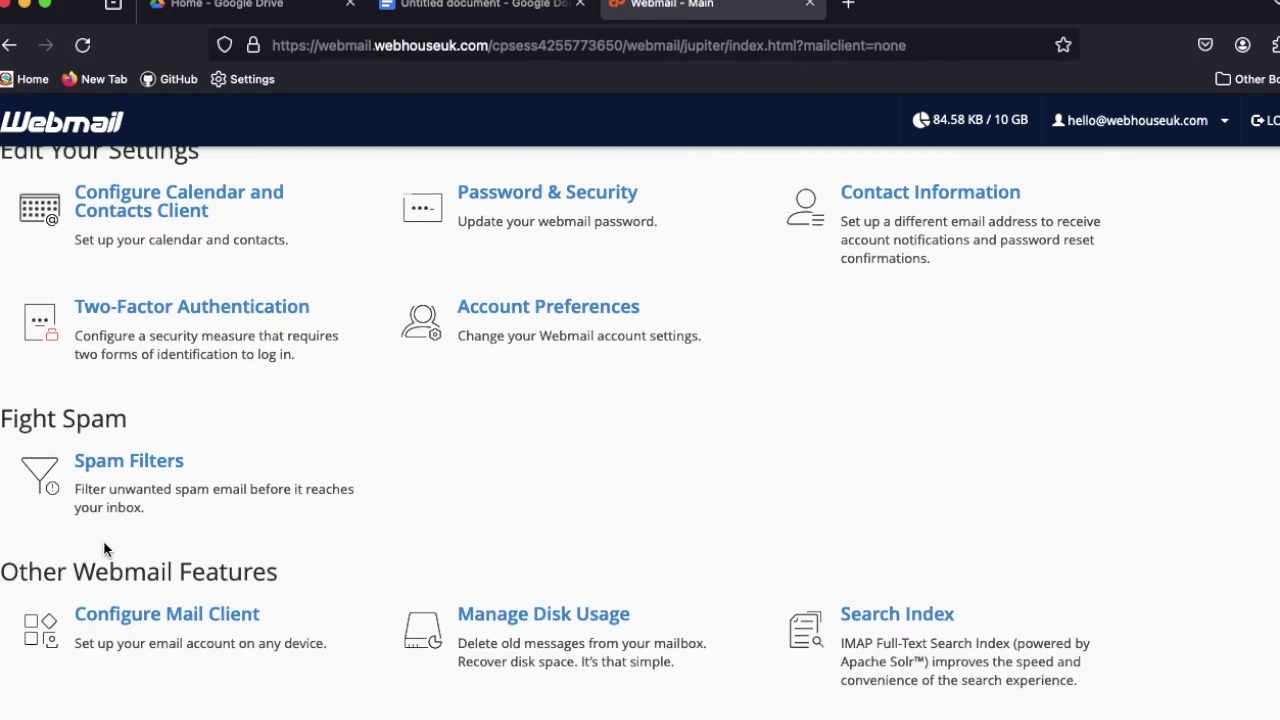
{"action": "left_click", "coordinate": [139, 628]}
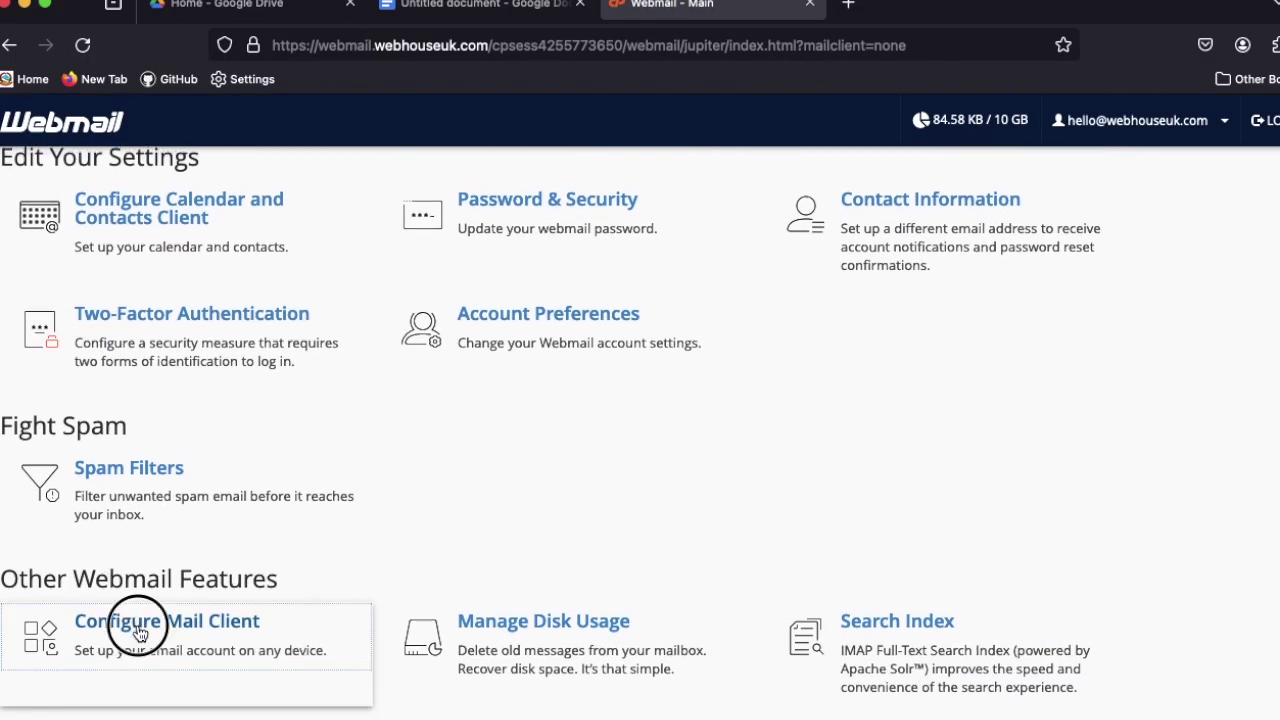
{"action": "scroll", "coordinate": [138, 626], "scroll_direction": "down", "scroll_amount": 5}
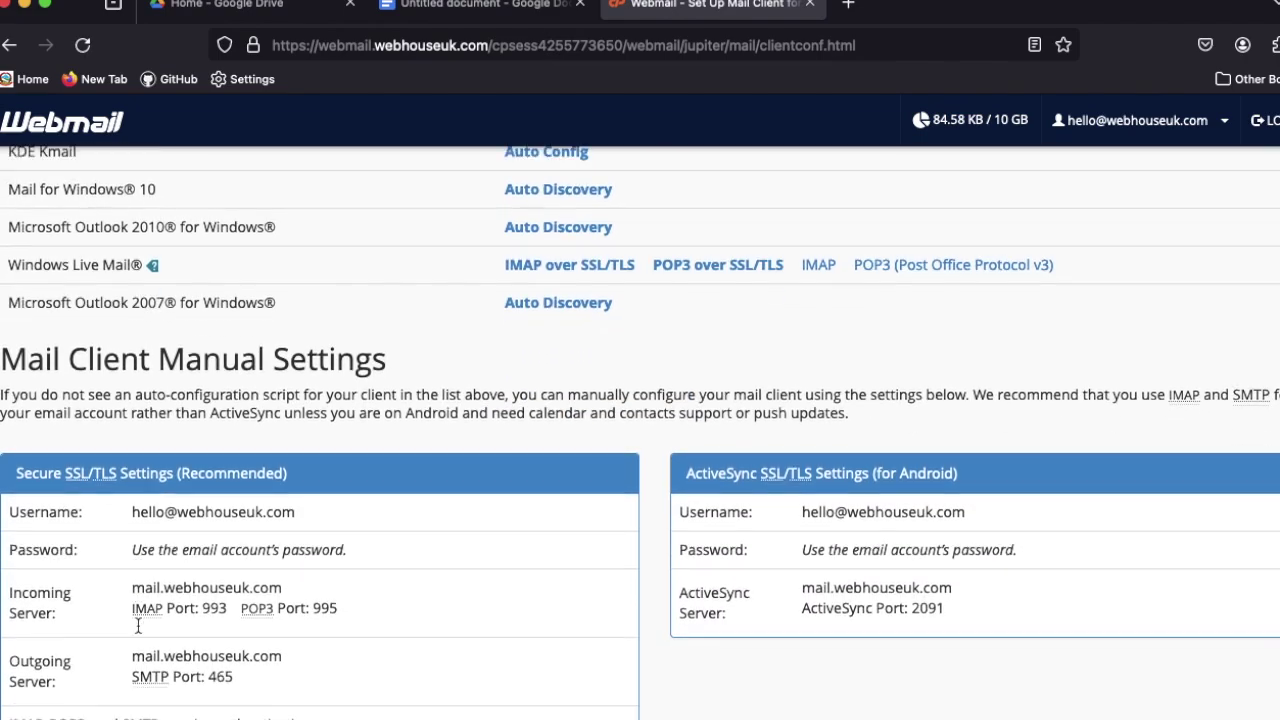
{"action": "scroll", "coordinate": [138, 626], "scroll_direction": "down", "scroll_amount": 4}
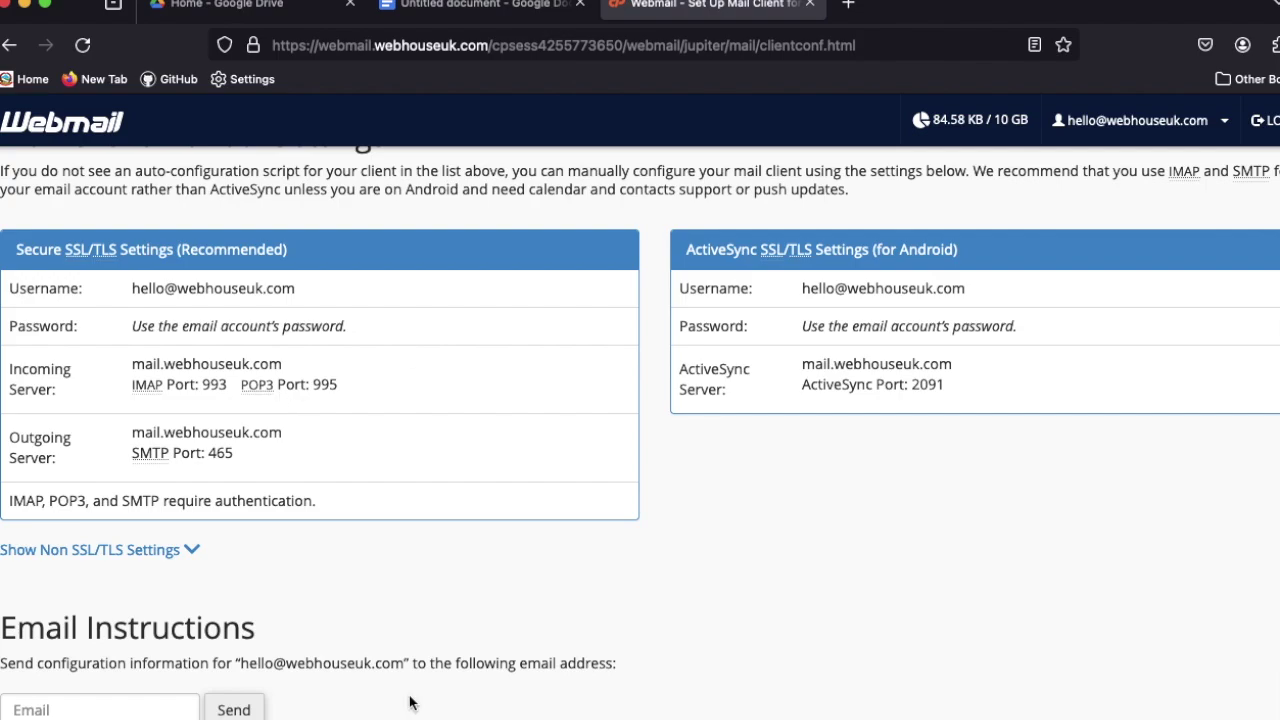
{"action": "key", "text": "super+Tab"}
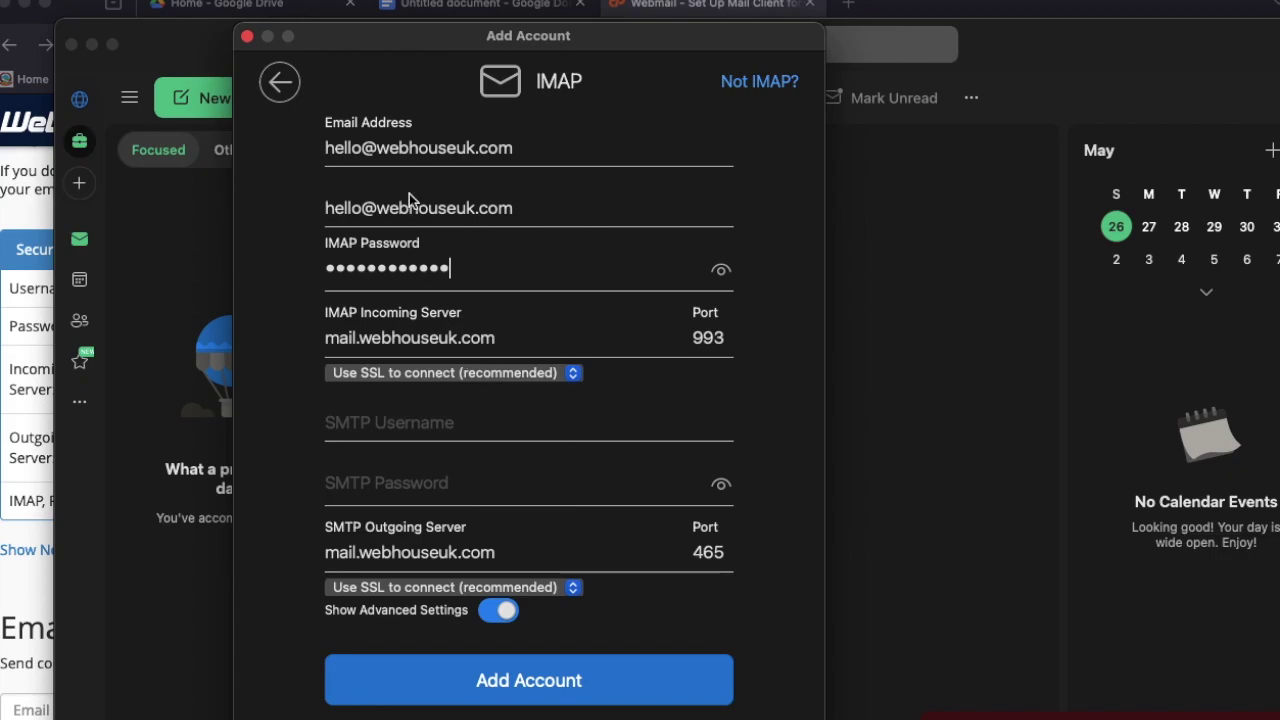
Copy the email address into the SMTP Username field and enter the SMTP password
{"action": "triple_click", "coordinate": [390, 150]}
{"action": "key", "text": "super+c"}
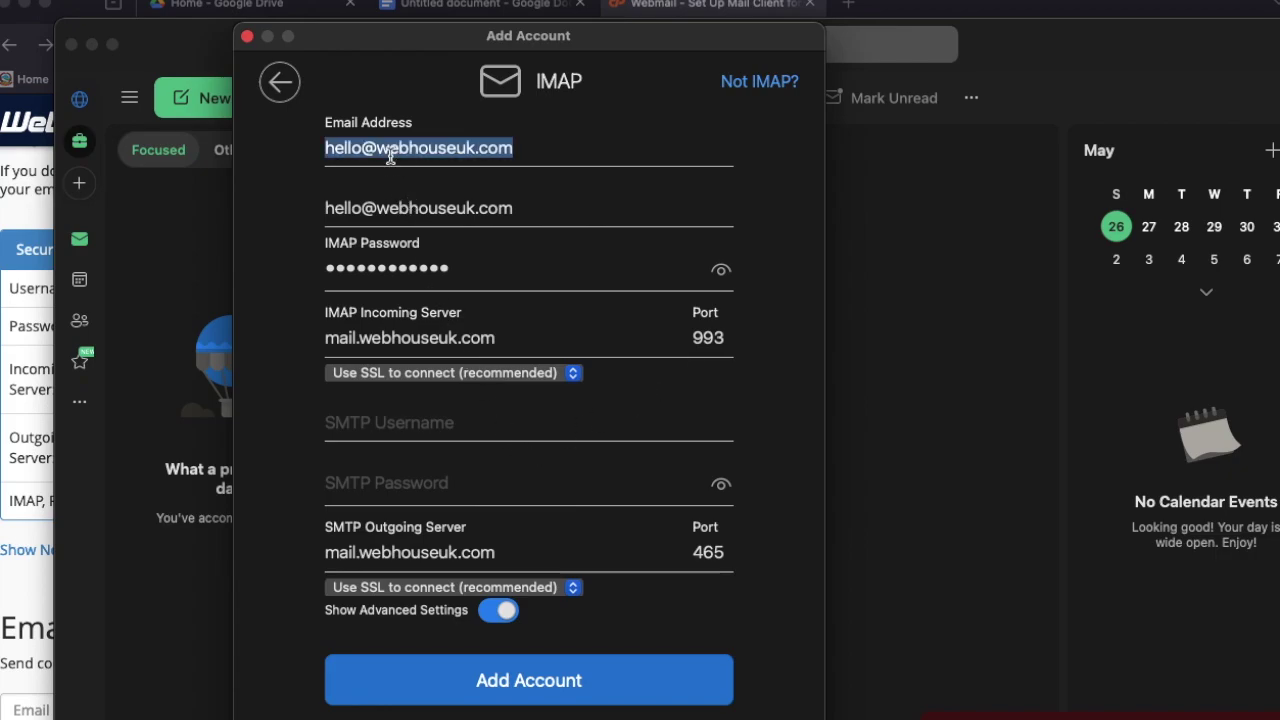
{"action": "left_click", "coordinate": [406, 430]}
{"action": "key", "text": "super+v"}
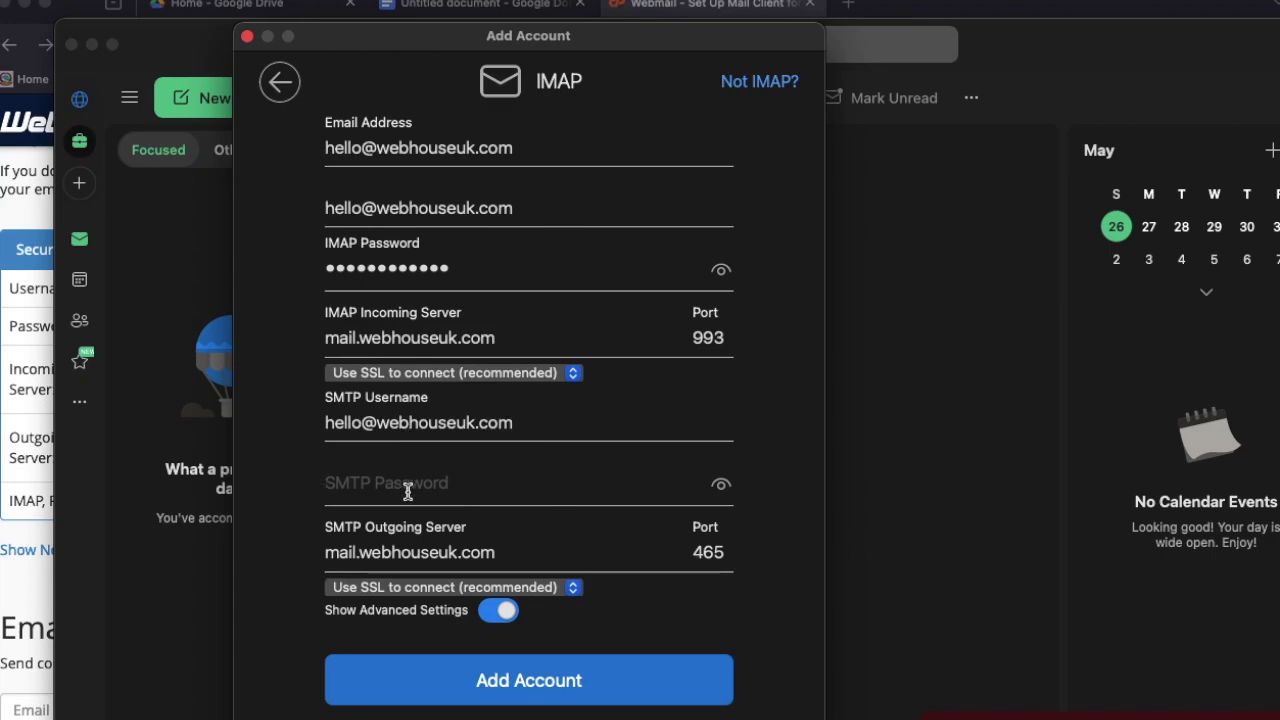
{"action": "type", "text": "********"}
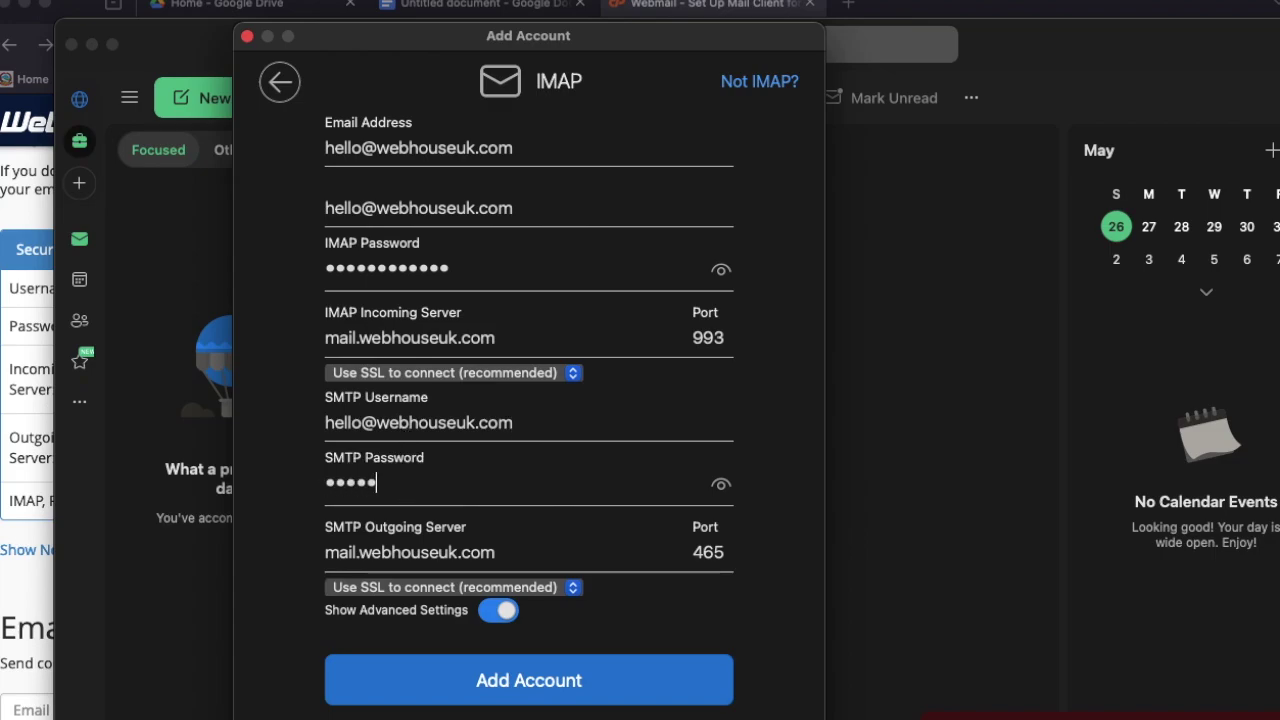
{"action": "type", "text": "*****"}
Add the IMAP account and assign it to the Work profile
{"action": "left_click", "coordinate": [528, 680]}
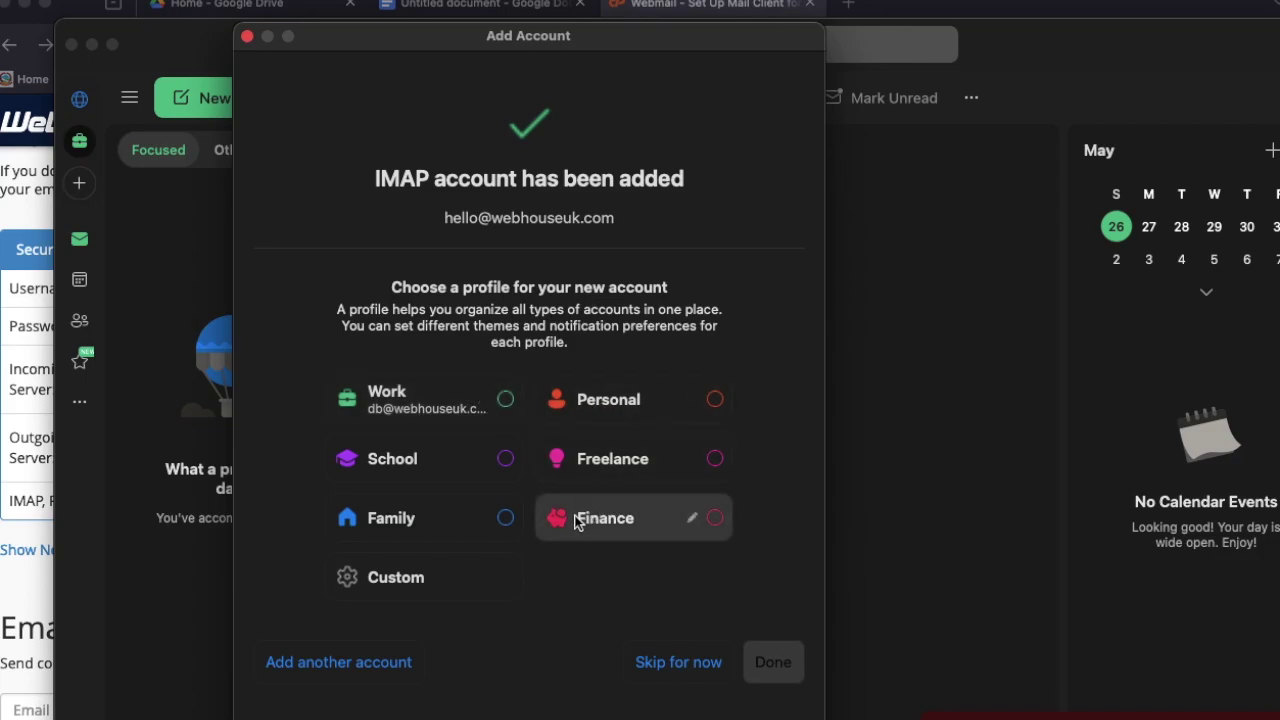
{"action": "left_click", "coordinate": [505, 400]}
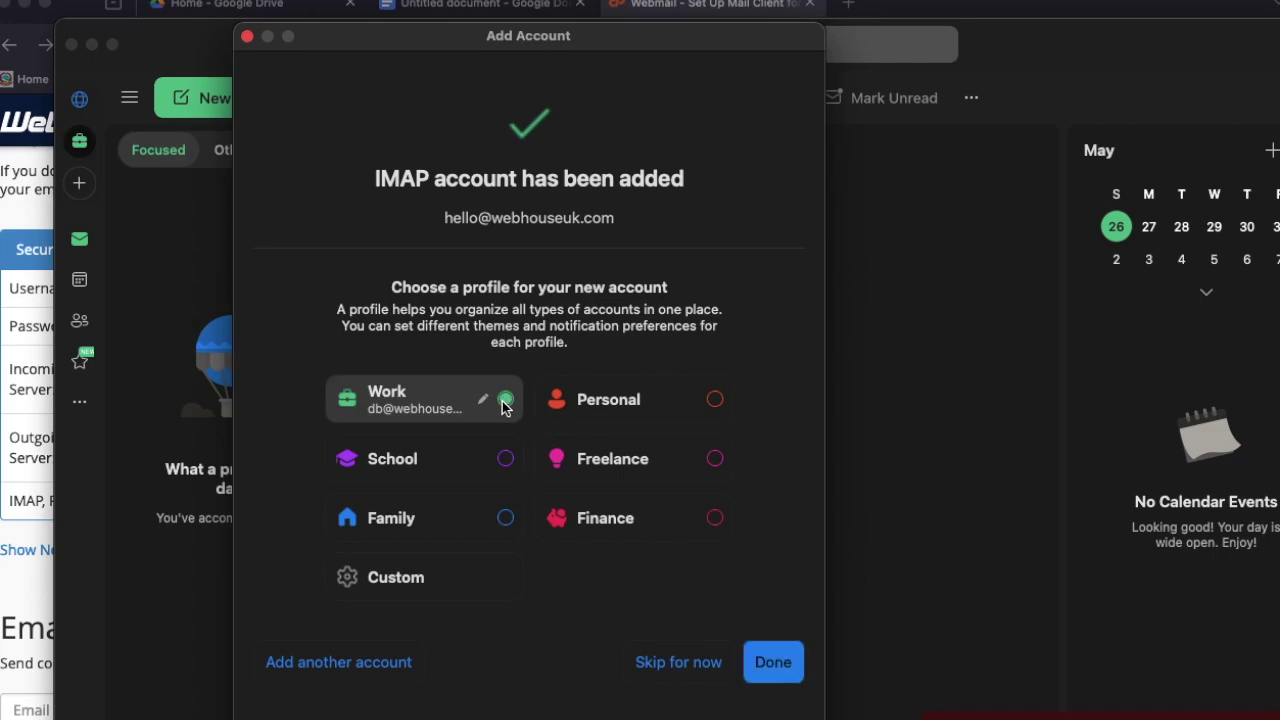
{"action": "left_click", "coordinate": [779, 660]}
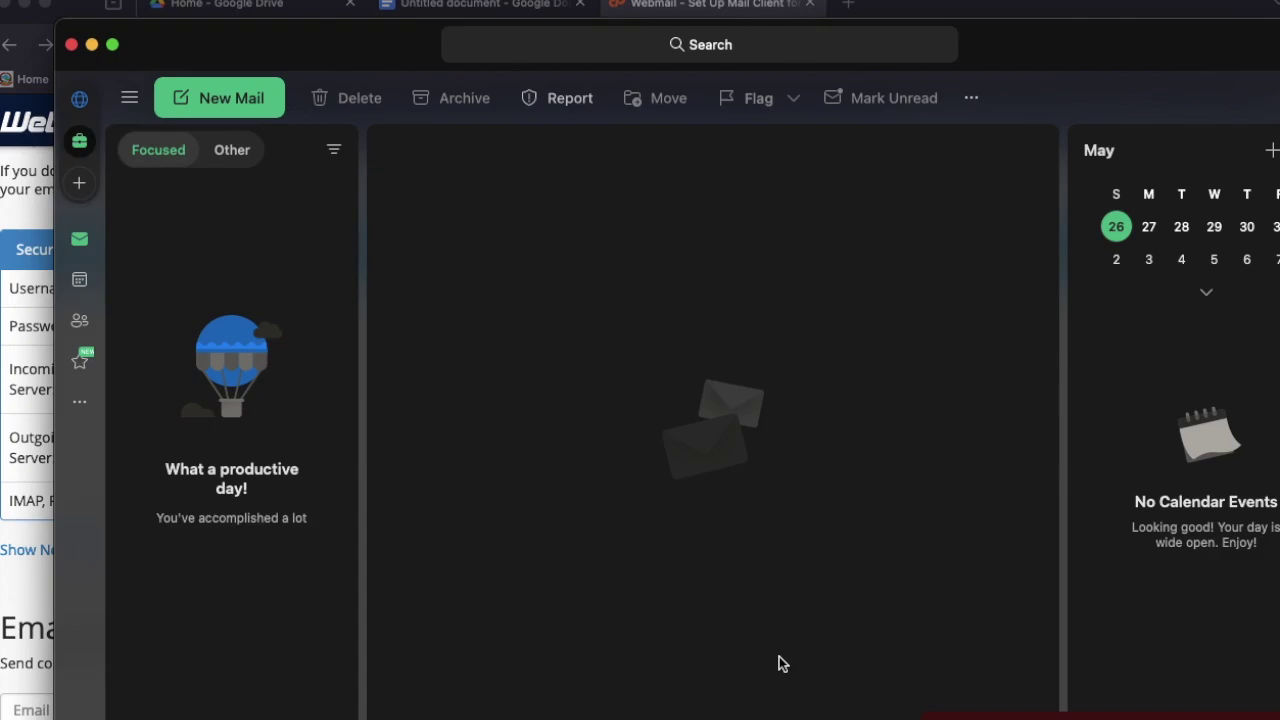
{"action": "left_click", "coordinate": [232, 97]}
Send an email titled 'This is Test' from the work account to the Gmail address
{"action": "left_click", "coordinate": [232, 100]}
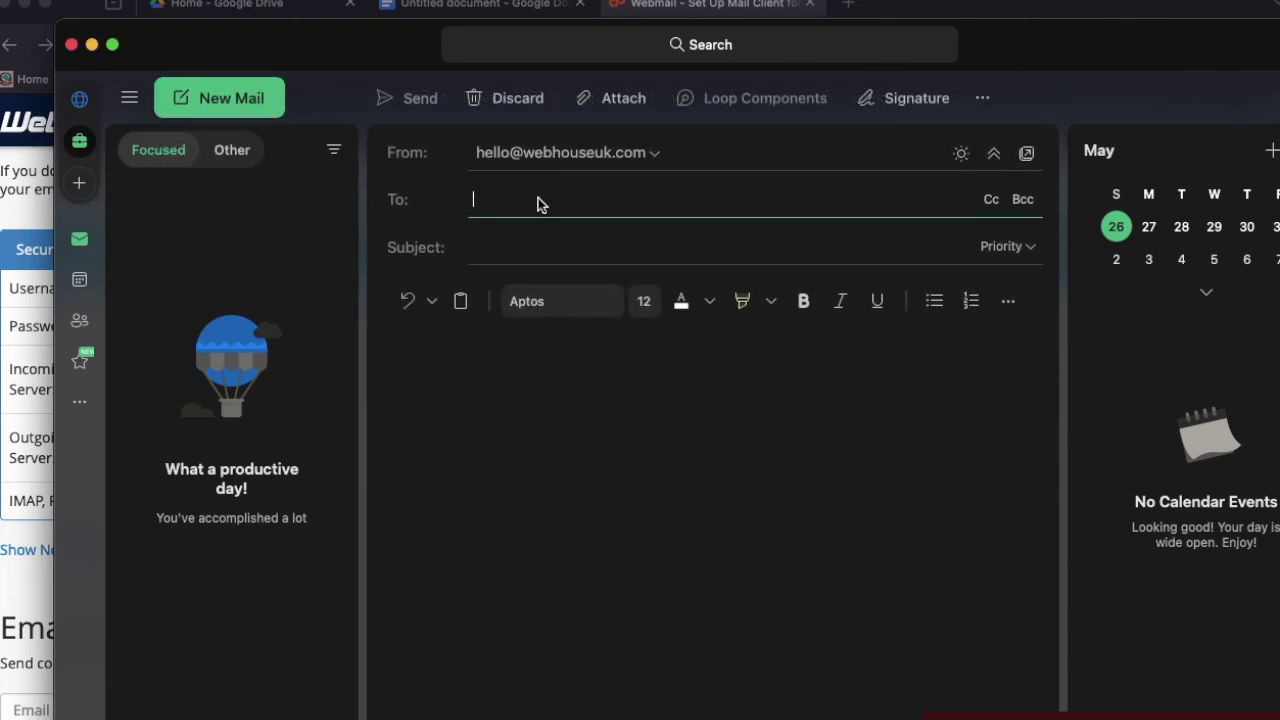
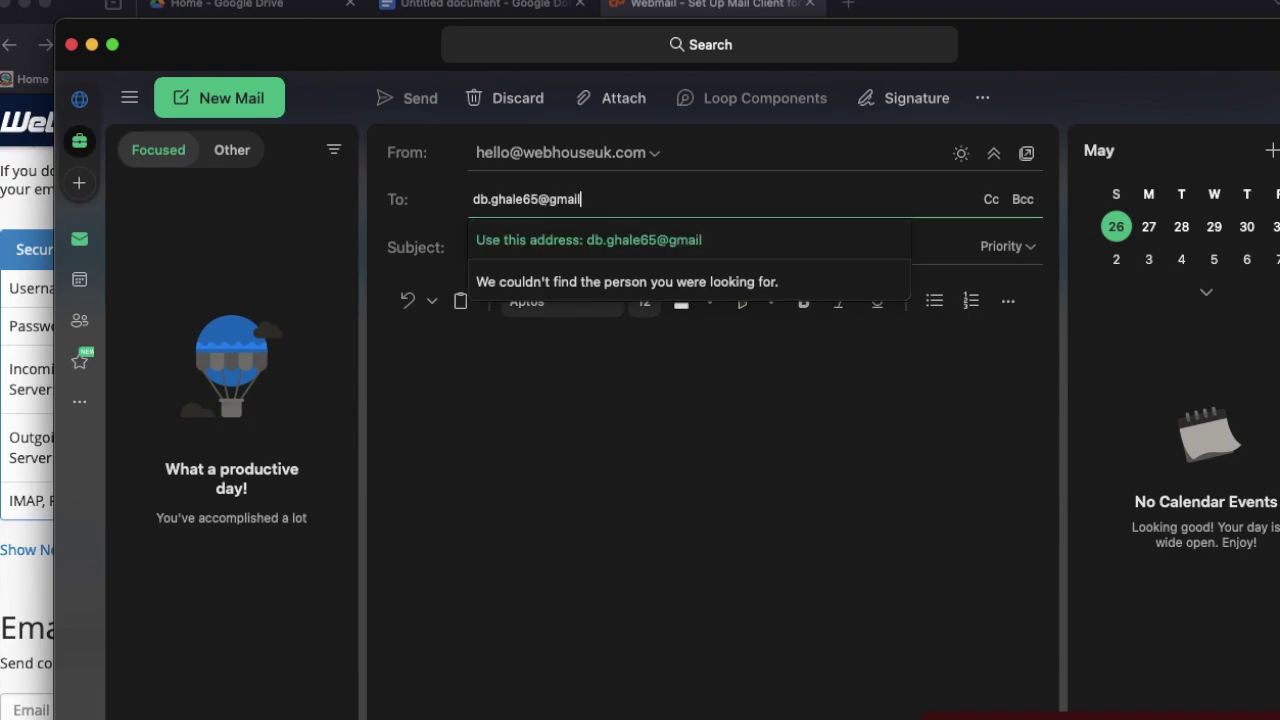
{"action": "left_click", "coordinate": [587, 240]}
{"action": "left_click", "coordinate": [584, 246]}
{"action": "type", "text": "This is Tes"}
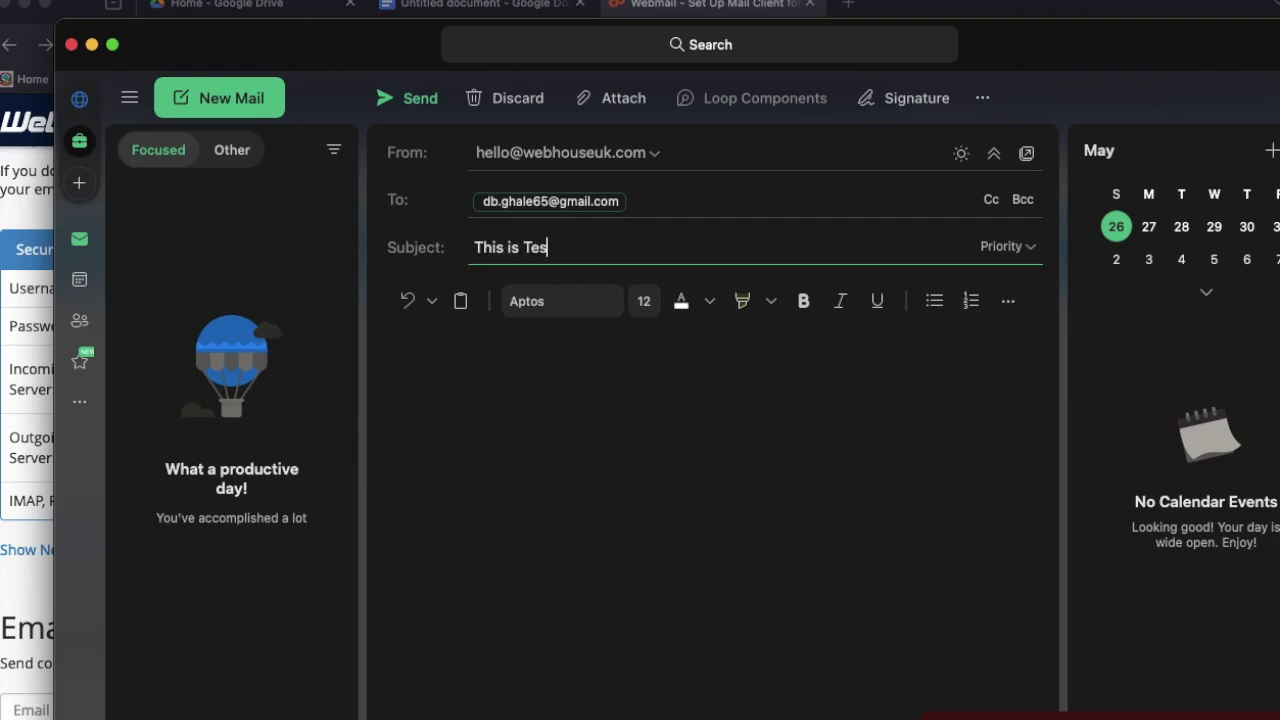
{"action": "type", "text": "t"}
{"action": "left_click", "coordinate": [580, 360]}
{"action": "type", "text": "Hi "}
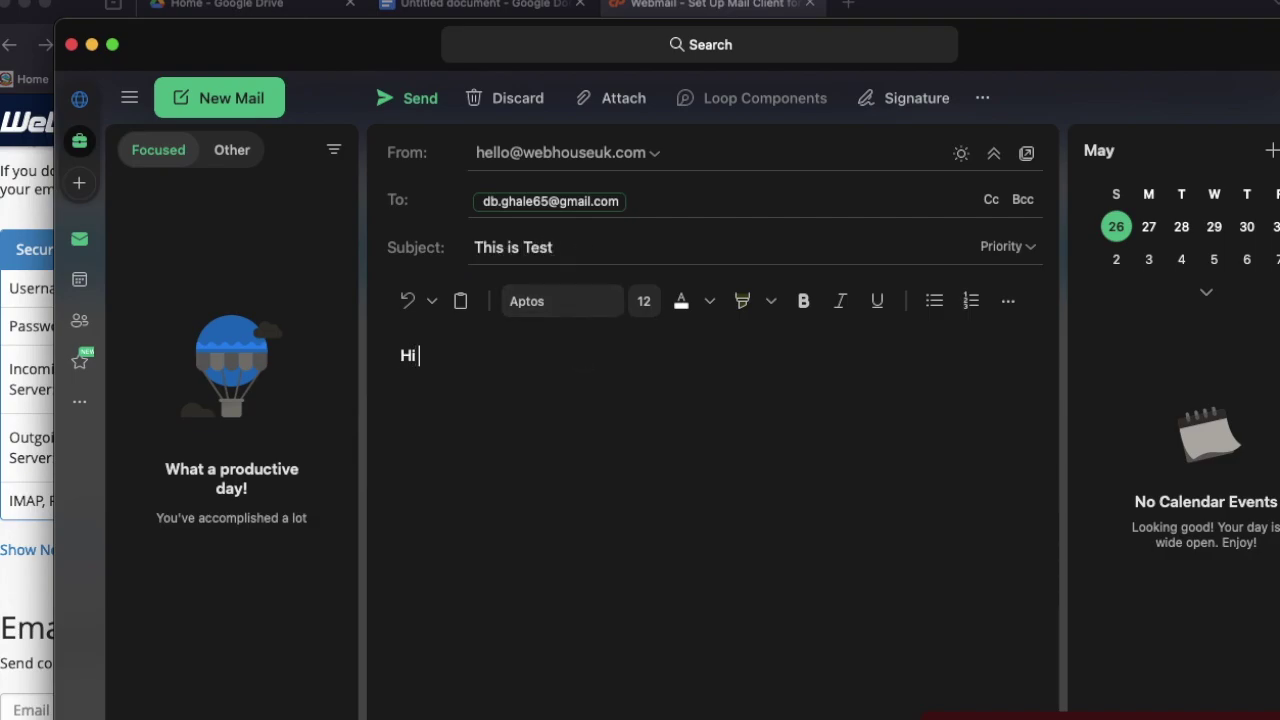
{"action": "type", "text": "This is sending "}
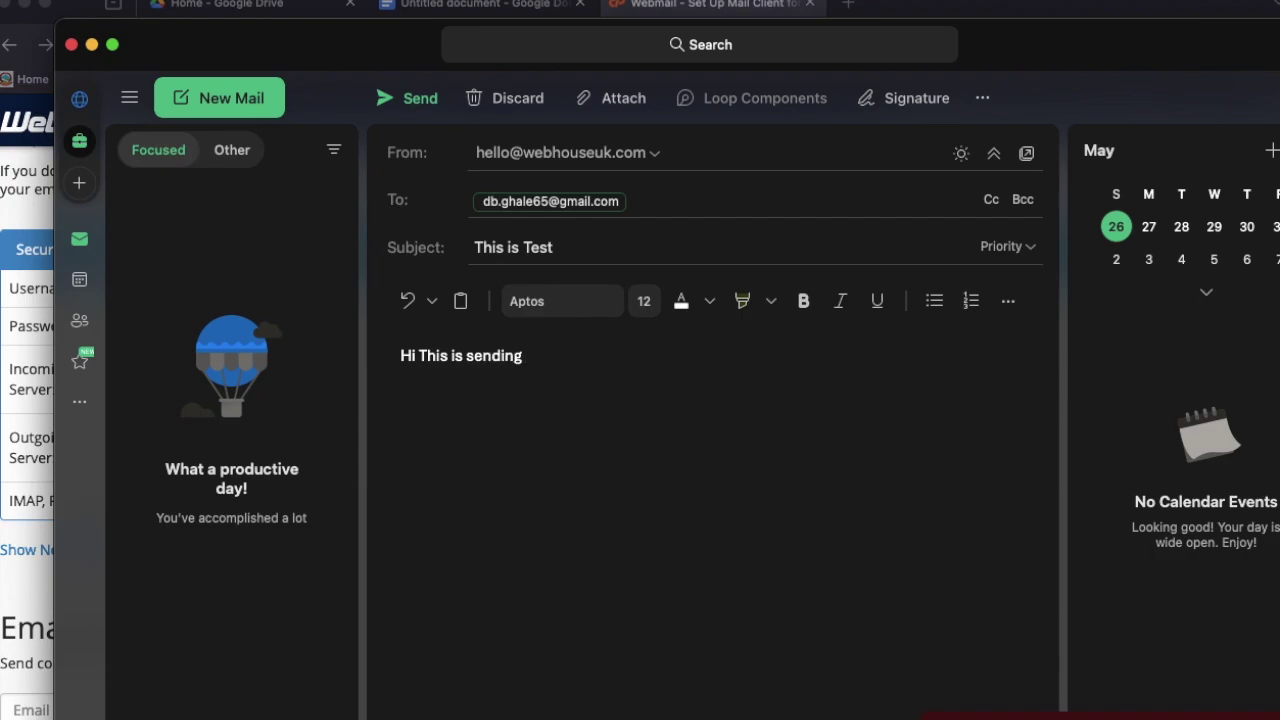
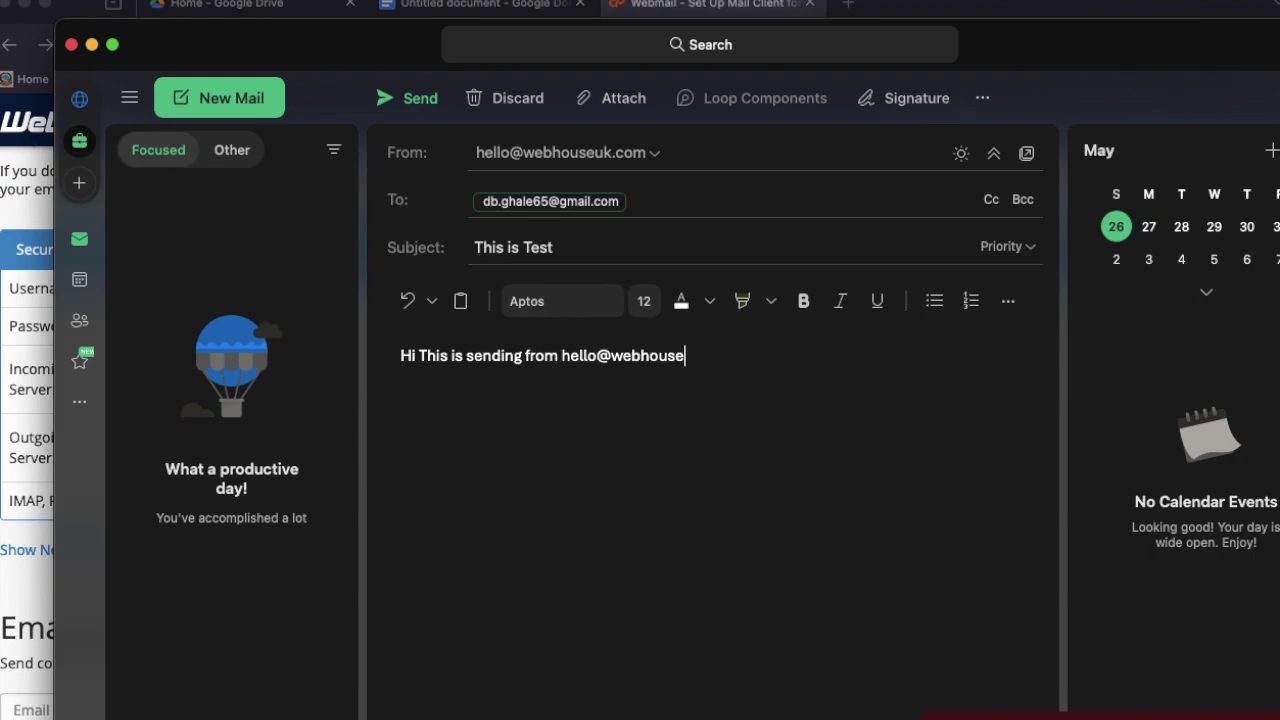
{"action": "left_click", "coordinate": [426, 110]}
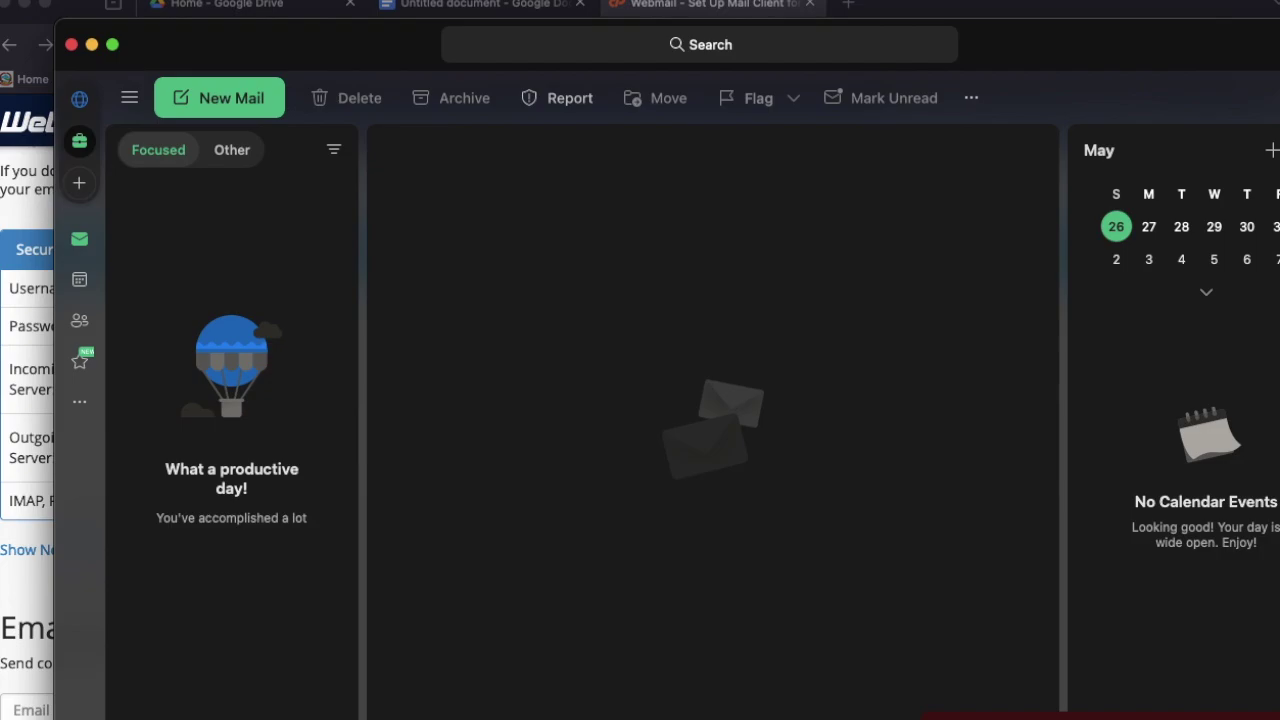
Check the Other and Focused inbox tabs, then switch to the Gmail browser window
{"action": "left_click", "coordinate": [228, 149]}
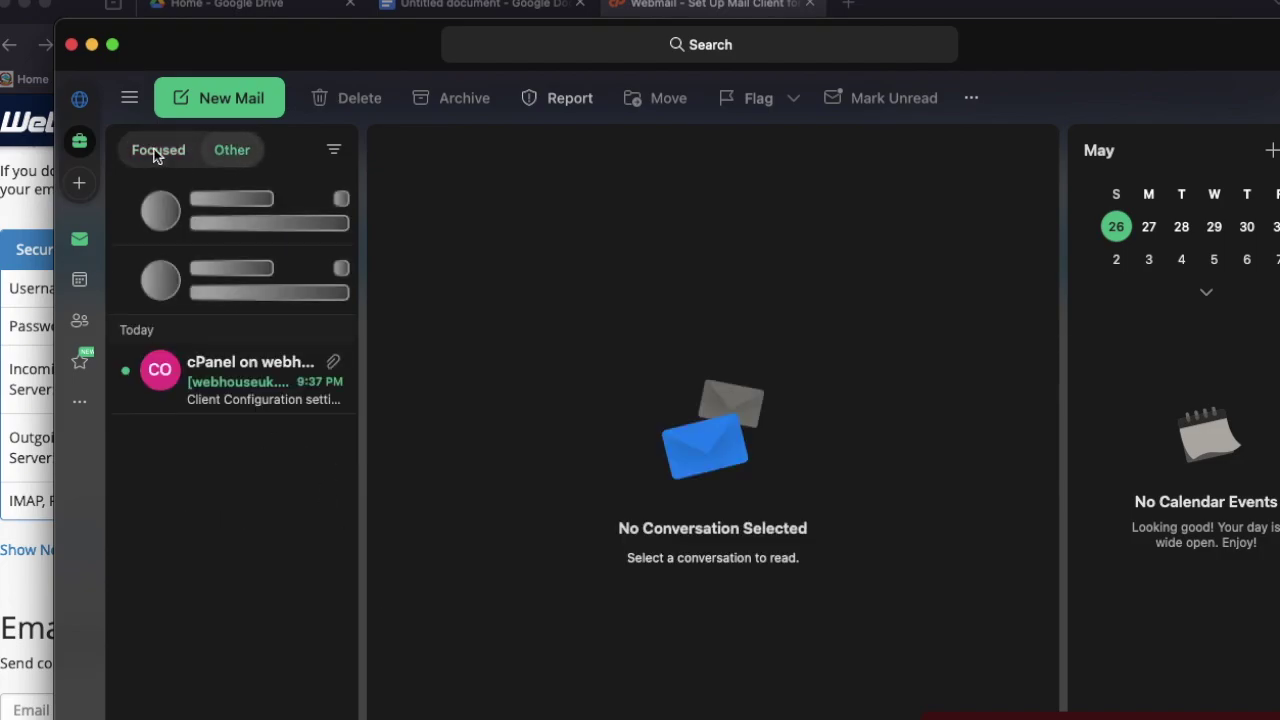
{"action": "left_click", "coordinate": [158, 150]}
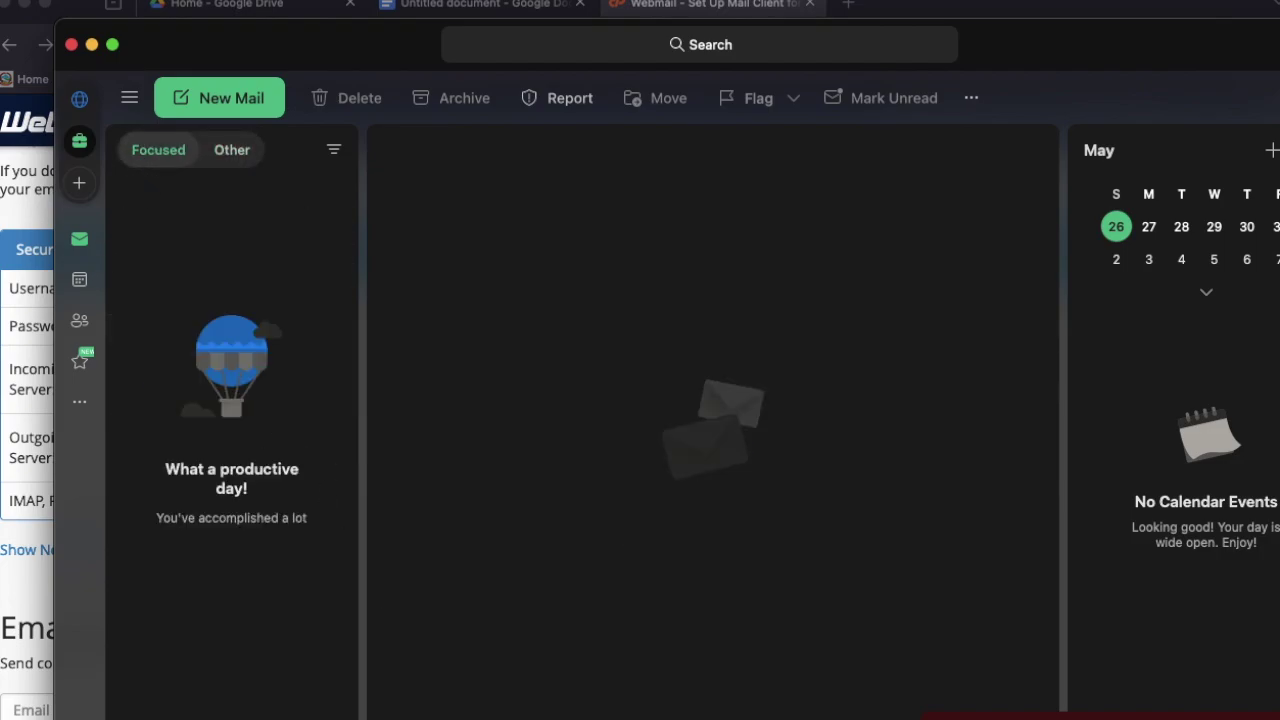
{"action": "key", "text": "super+Tab"}
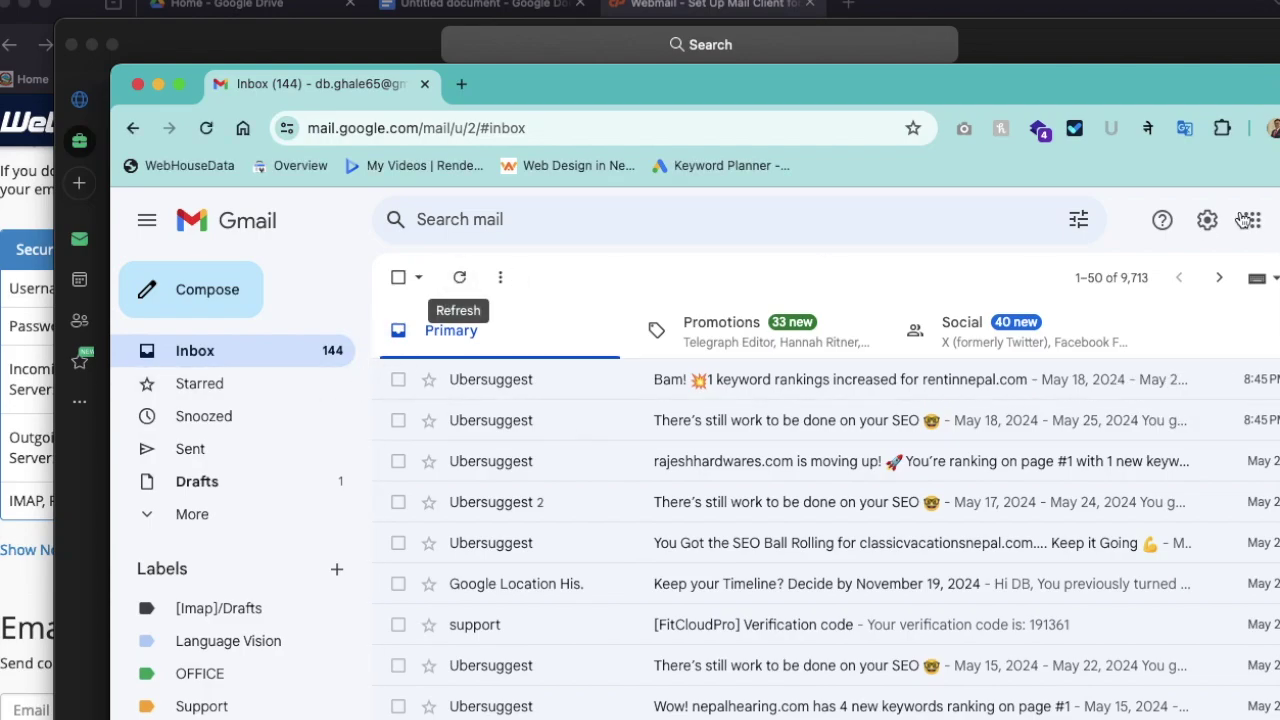
Find the 'This is Test' email in Gmail after checking Spam and refreshing the inbox, then open it
{"action": "left_click", "coordinate": [192, 514]}
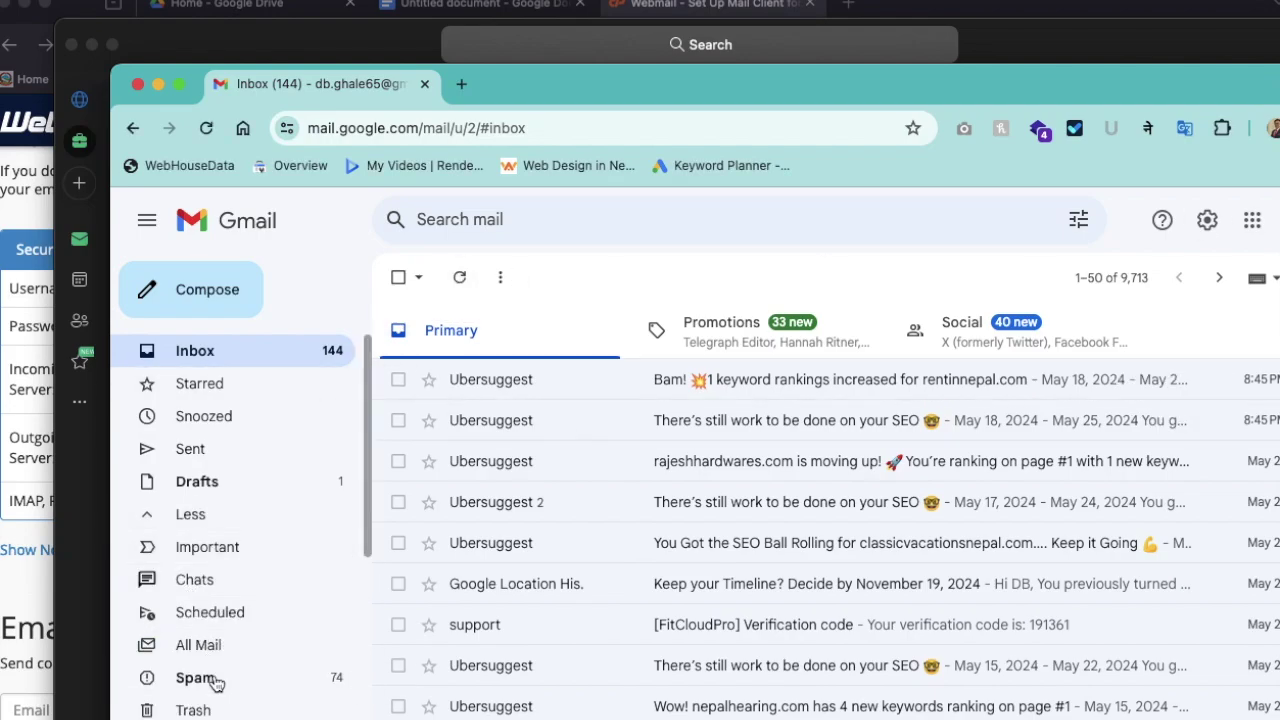
{"action": "left_click", "coordinate": [214, 680]}
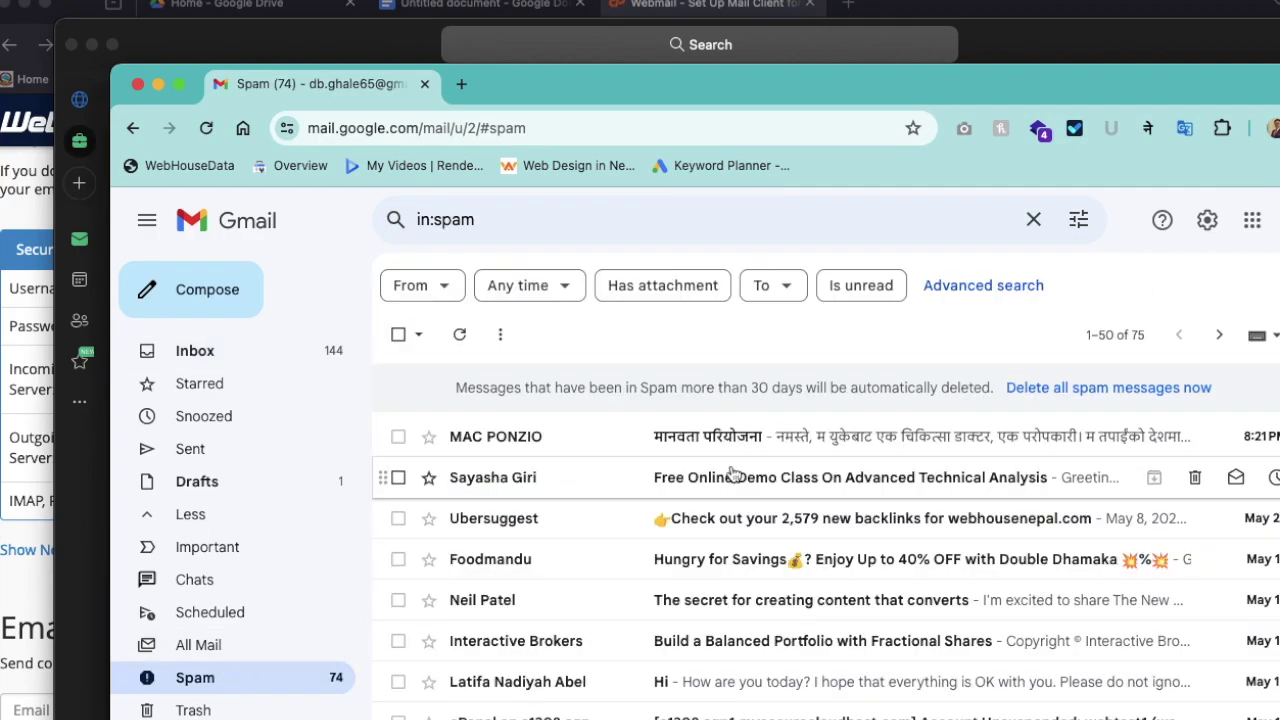
{"action": "left_click", "coordinate": [250, 350]}
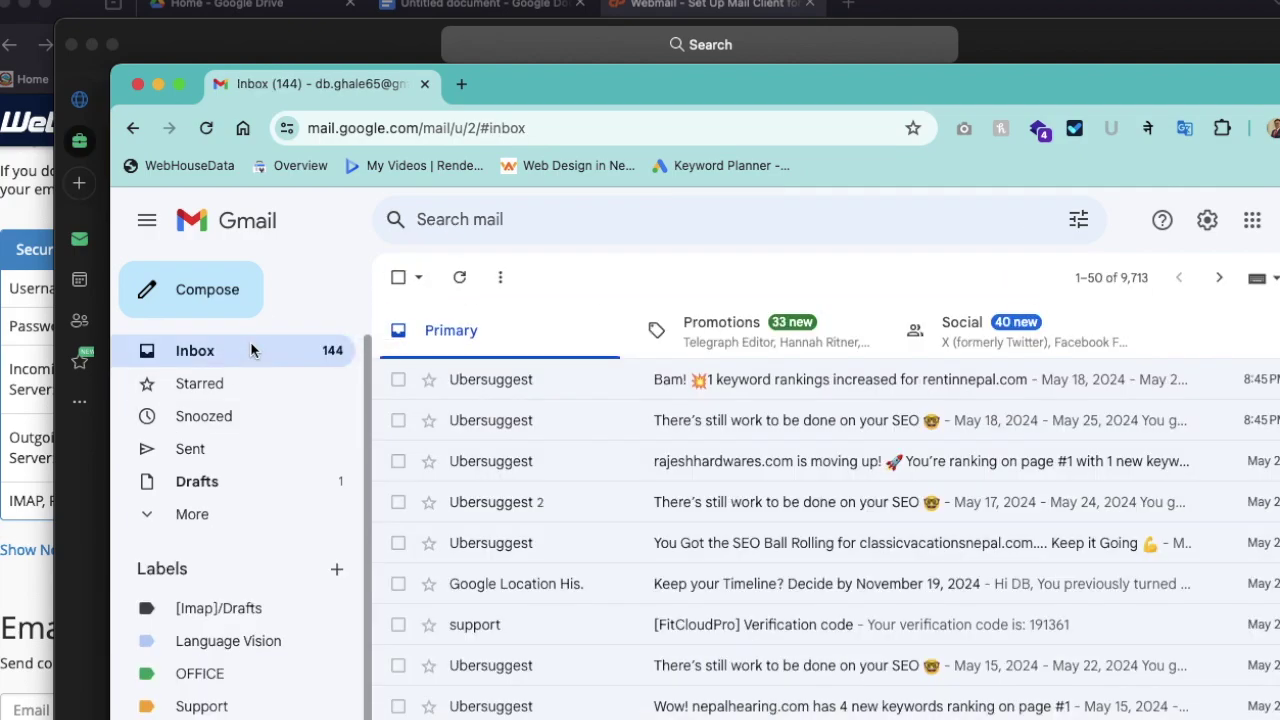
{"action": "left_click", "coordinate": [461, 279]}
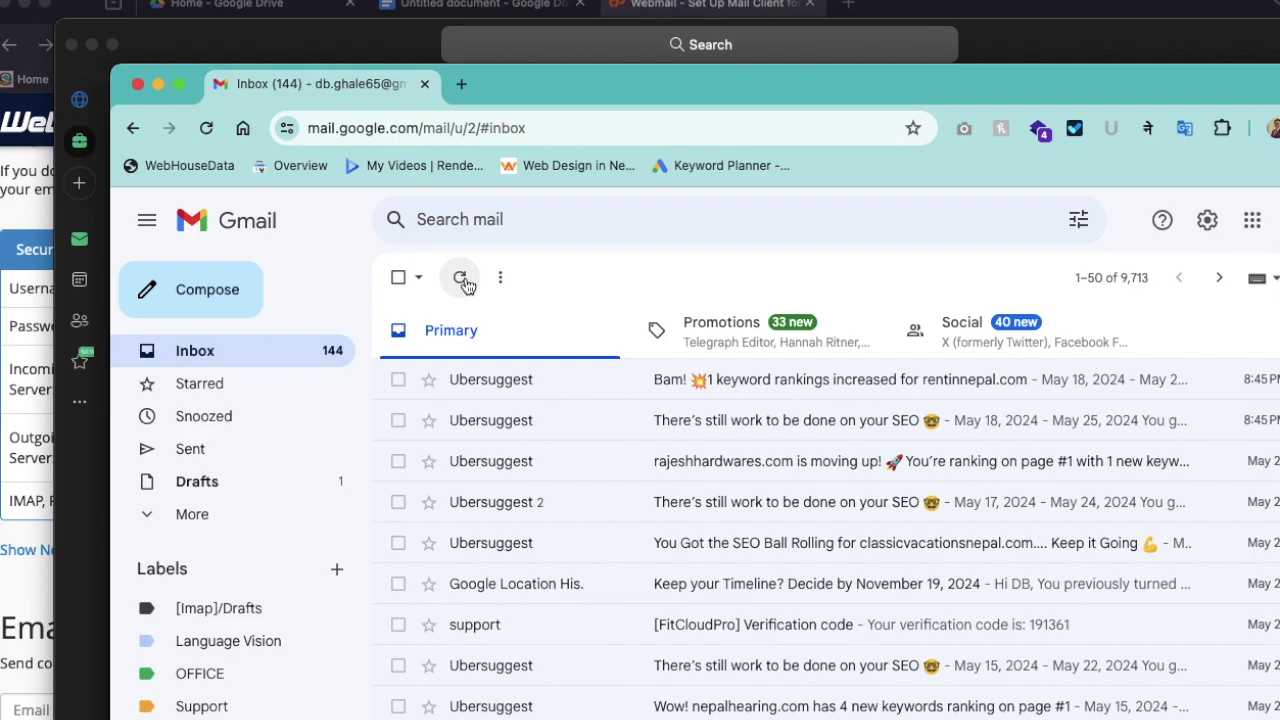
{"action": "left_click", "coordinate": [461, 279]}
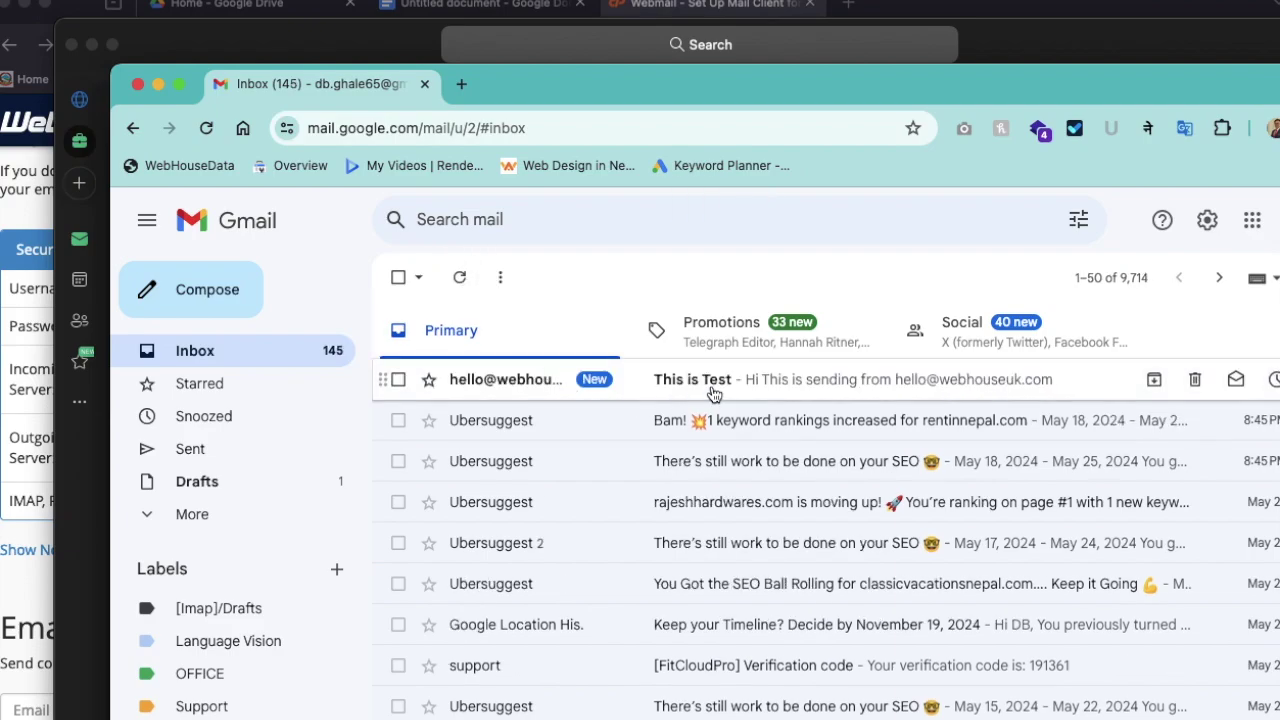
{"action": "left_click", "coordinate": [713, 393]}
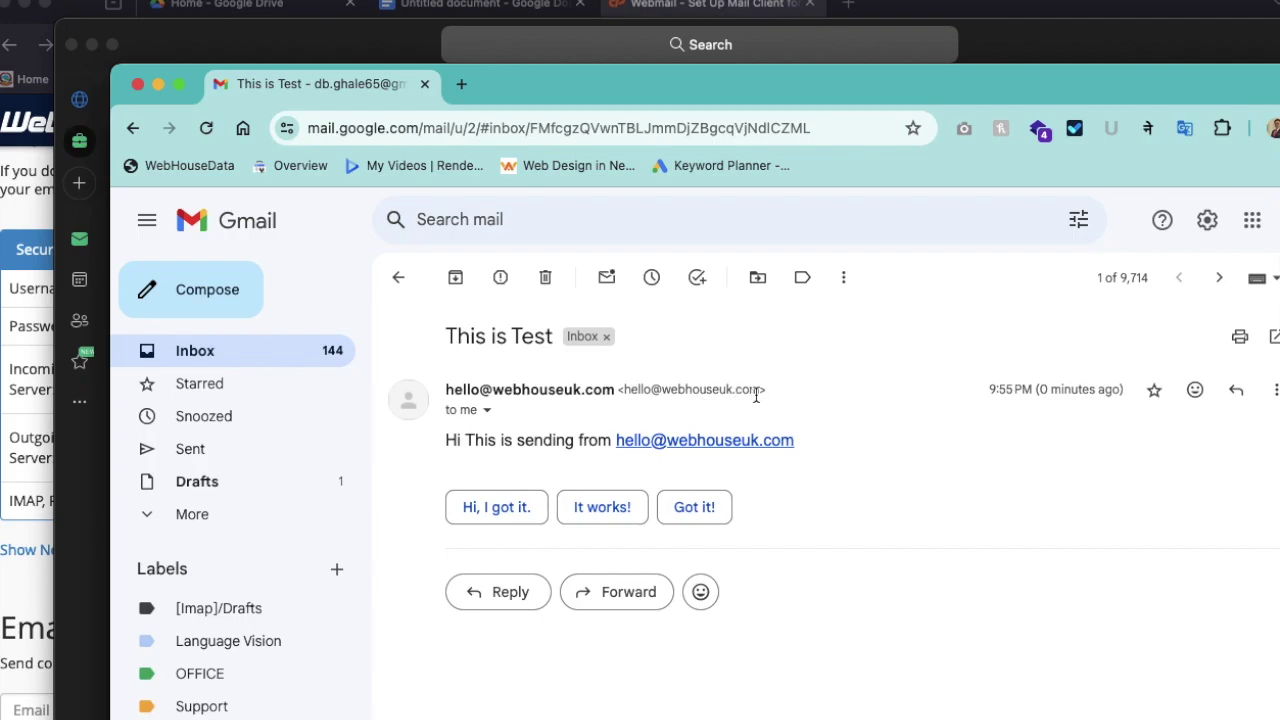
Check the sender details, send the reply 'Hi Thank you', and close Chrome to return to Outlook
{"action": "left_click", "coordinate": [487, 410]}
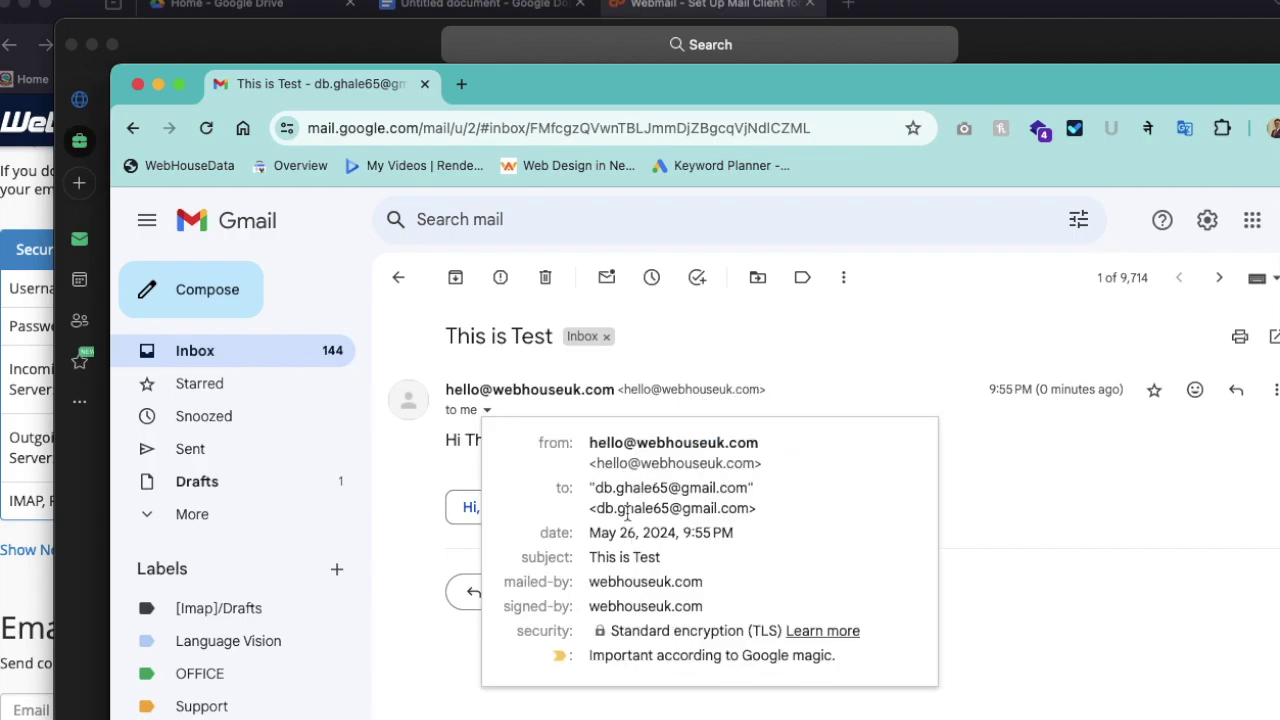
{"action": "mouse_move", "coordinate": [686, 508]}
{"action": "left_click", "coordinate": [419, 523]}
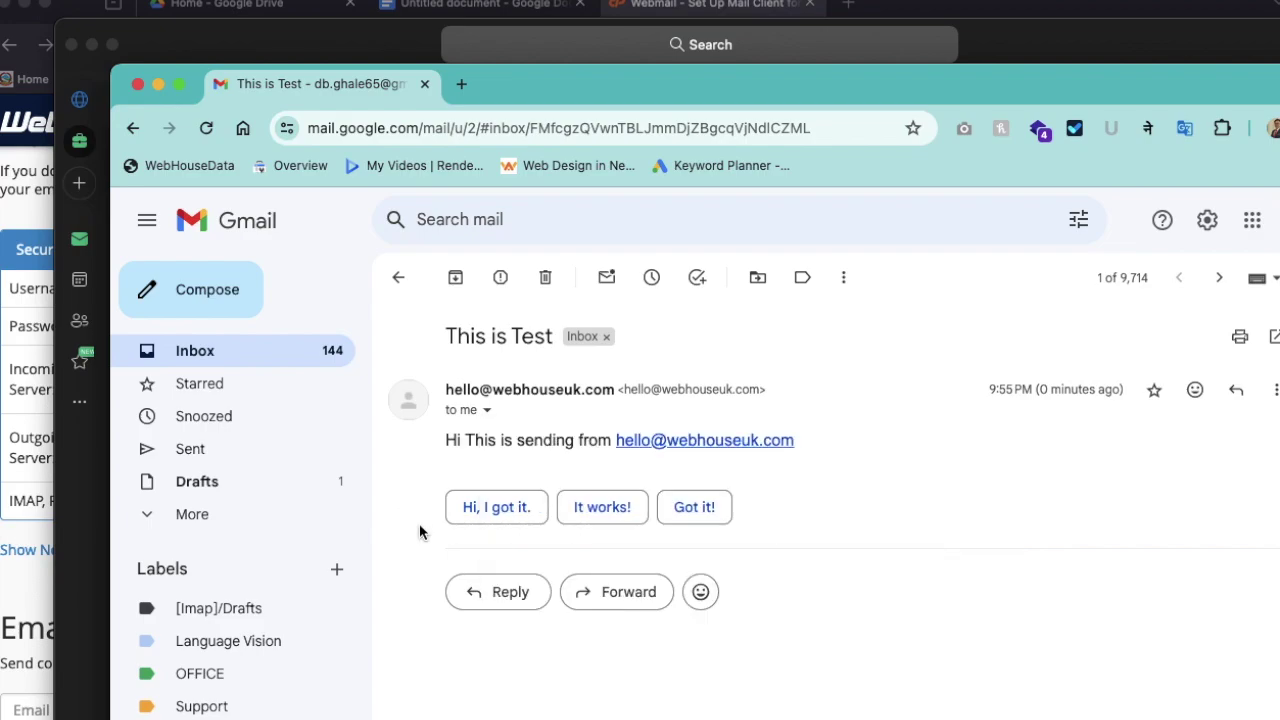
{"action": "left_click", "coordinate": [510, 593]}
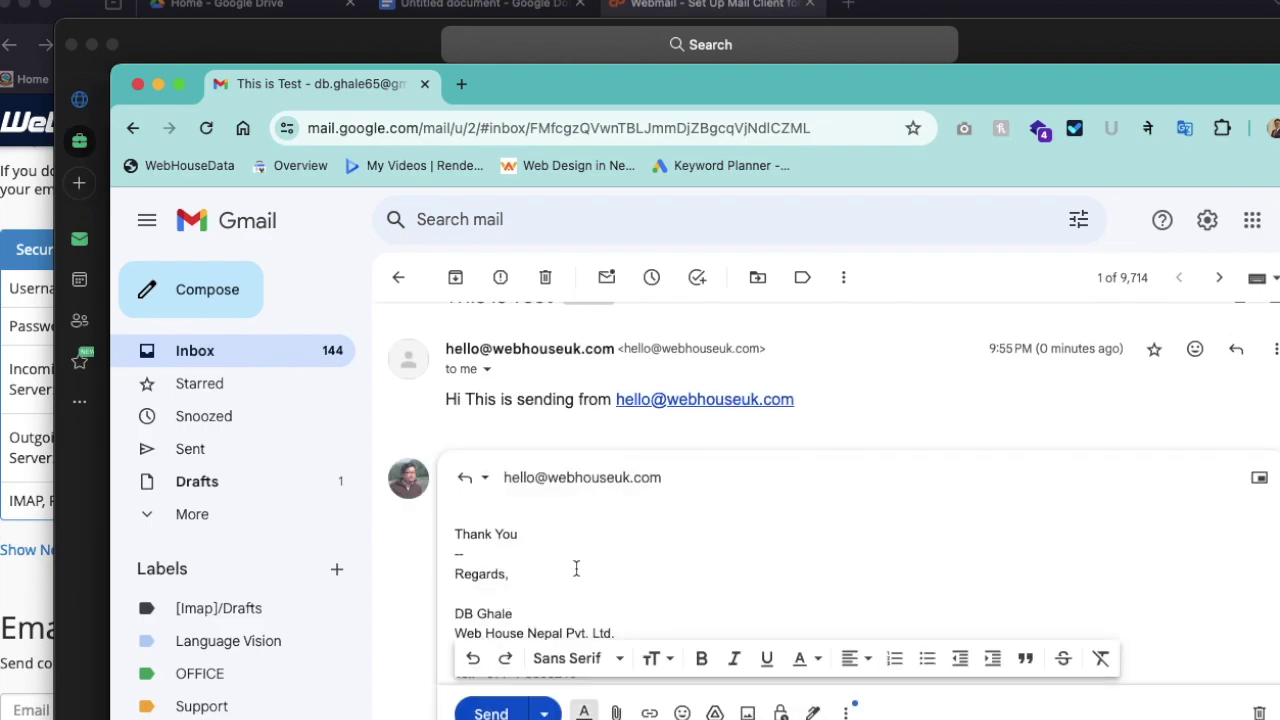
{"action": "type", "text": "Hi Thank you"}
{"action": "key", "text": "Return"}
{"action": "key", "text": "Return"}
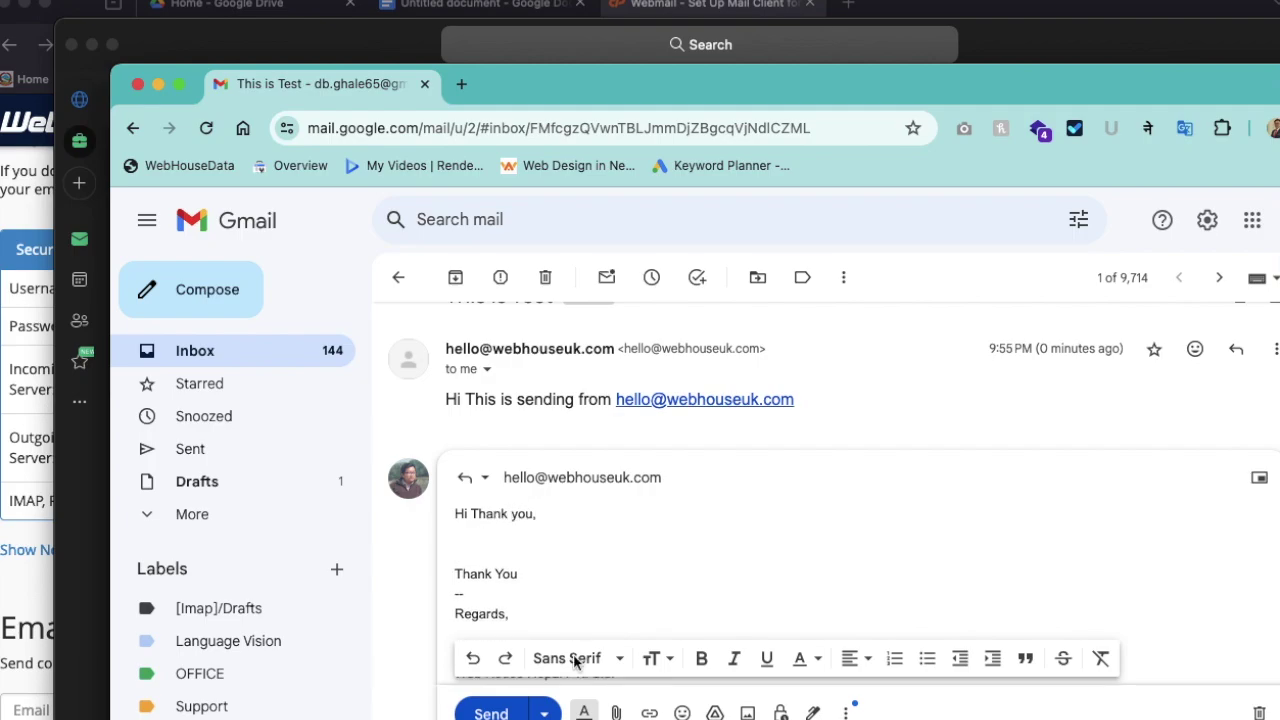
{"action": "left_click", "coordinate": [495, 712]}
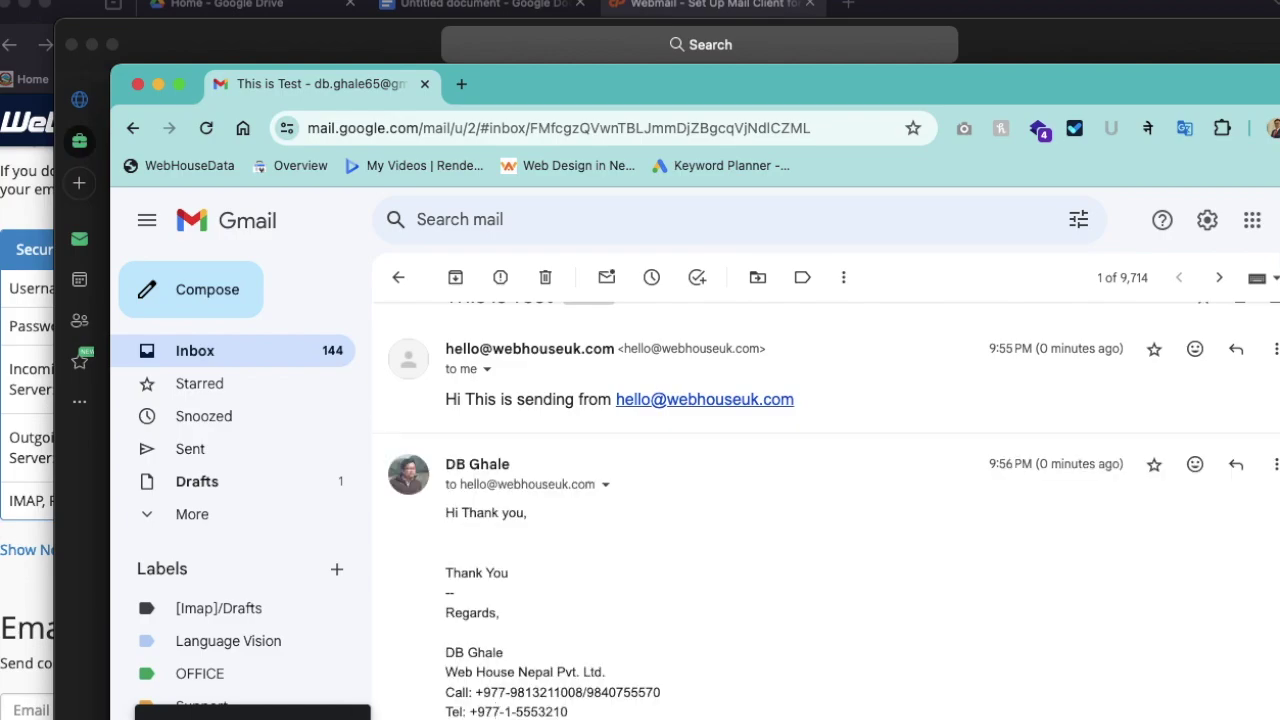
{"action": "left_click", "coordinate": [138, 84]}
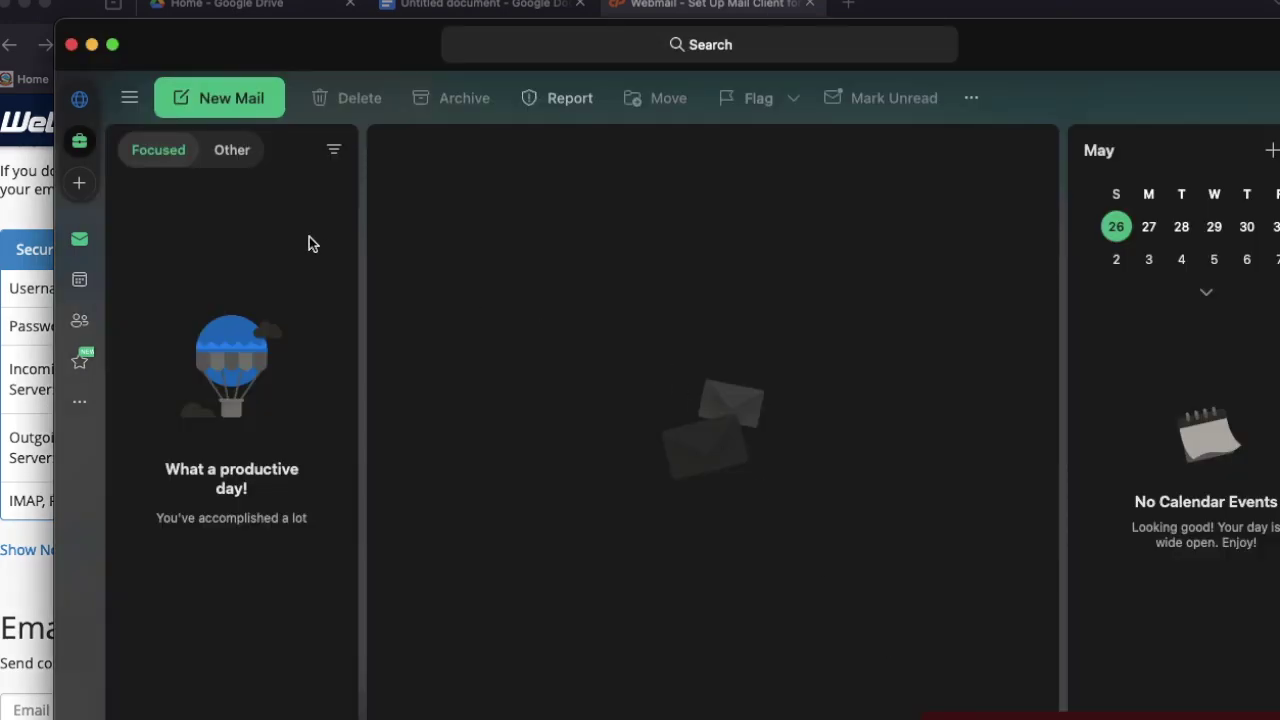
Locate the 'Re: This is Test' reply in the Focused inbox, read it, then collapse the thread
{"action": "left_click", "coordinate": [224, 156]}
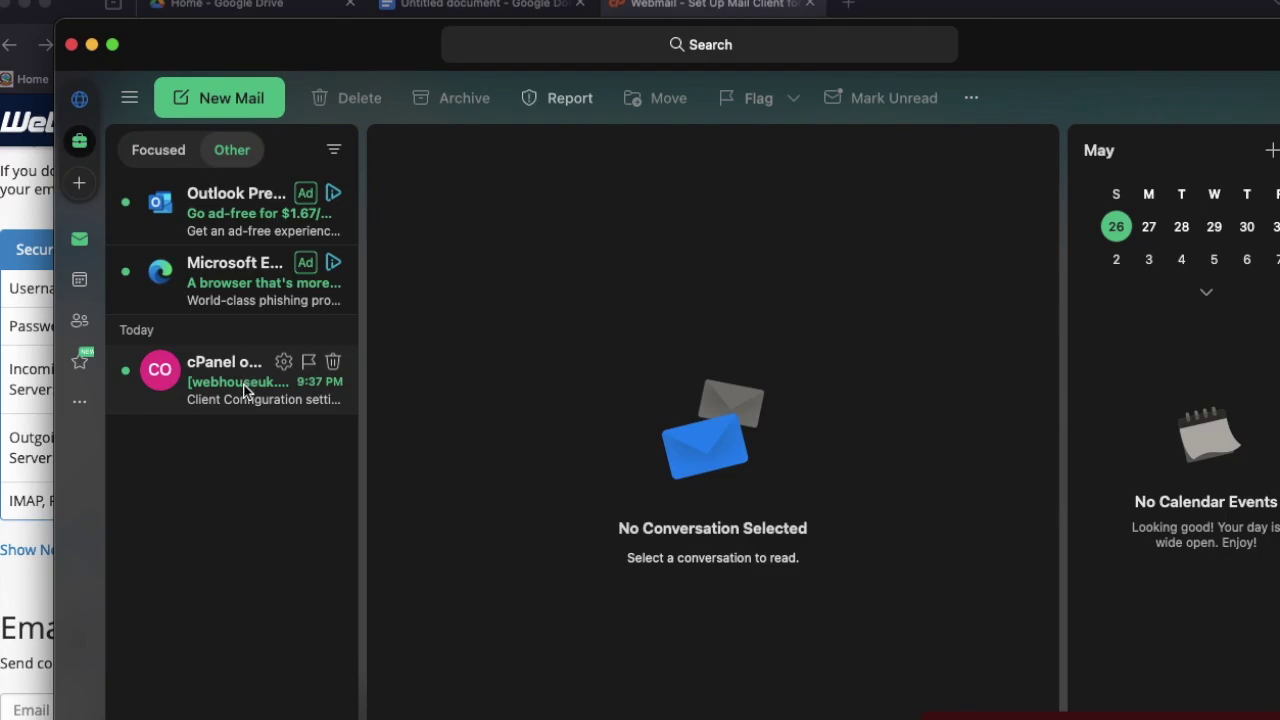
{"action": "left_click", "coordinate": [164, 162]}
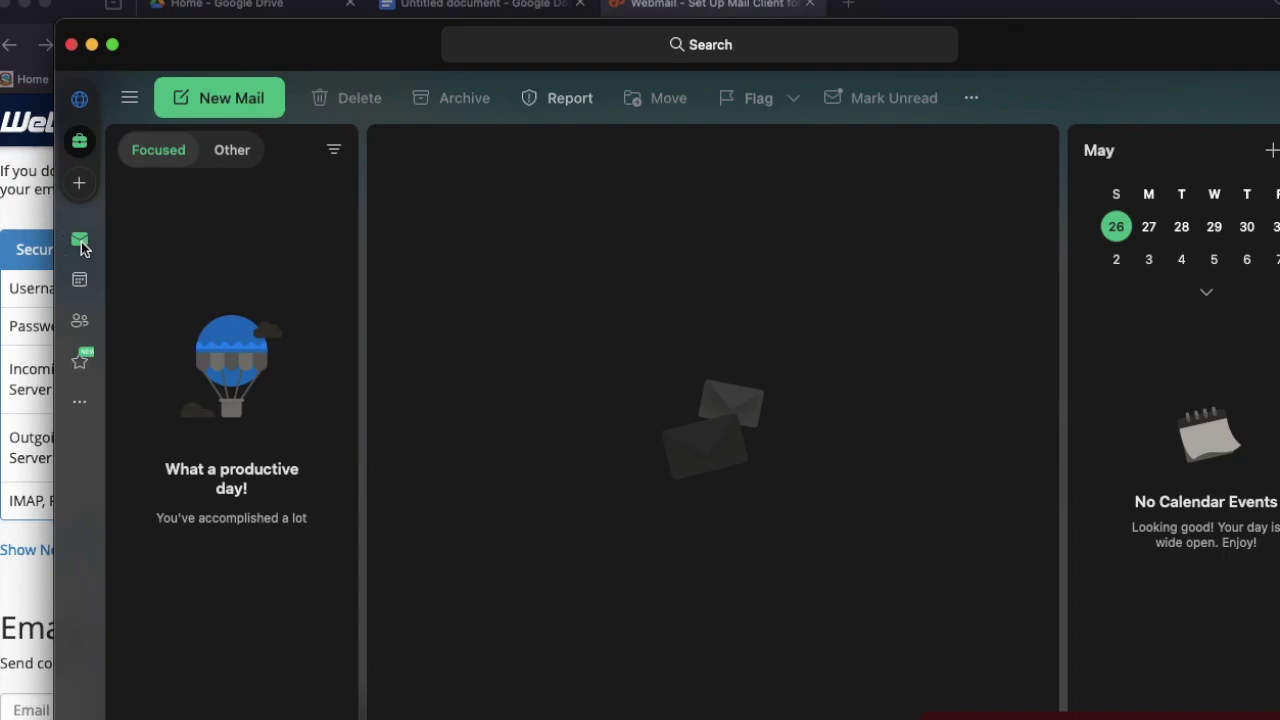
{"action": "left_click", "coordinate": [228, 158]}
{"action": "left_click", "coordinate": [161, 154]}
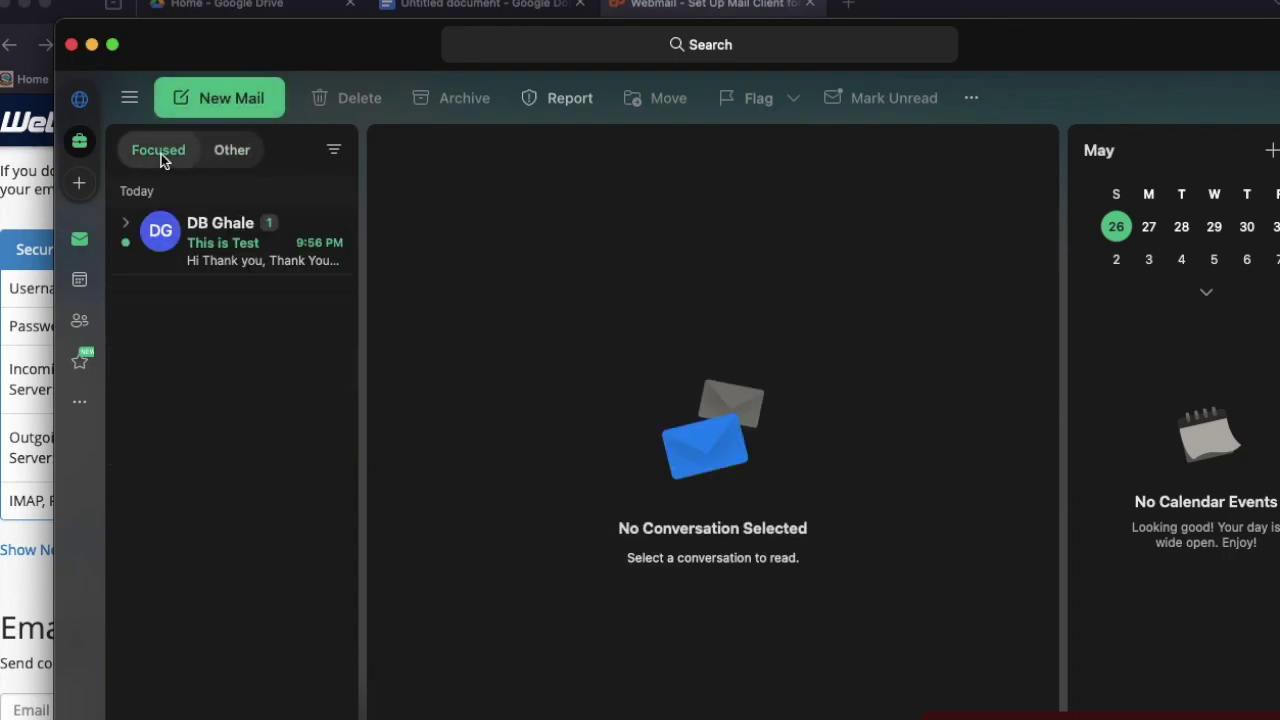
{"action": "left_click", "coordinate": [234, 257]}
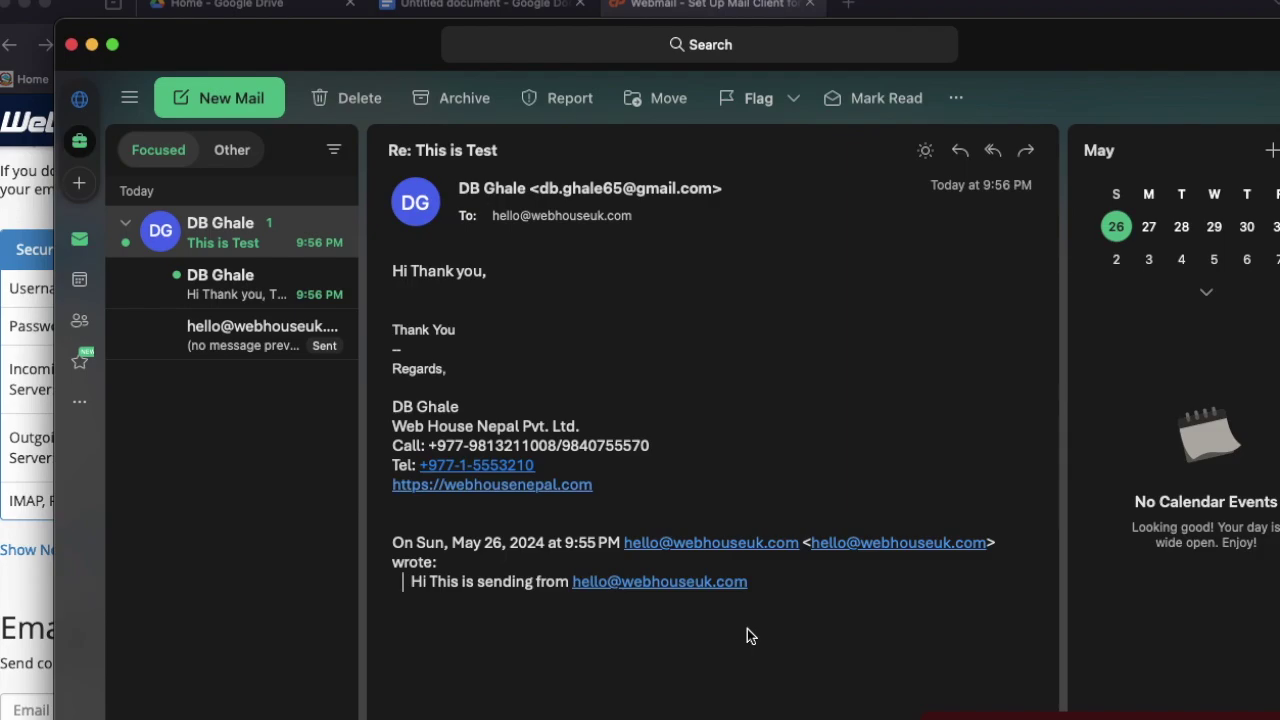
{"action": "left_click", "coordinate": [127, 225]}
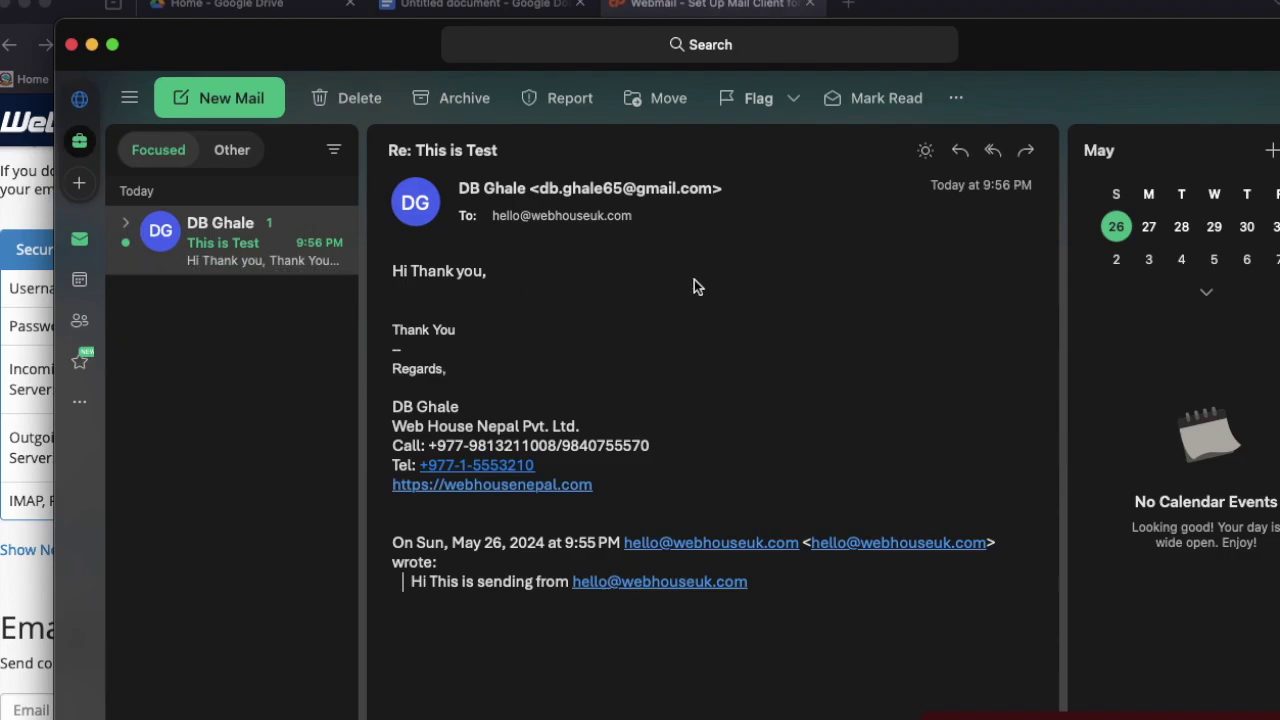